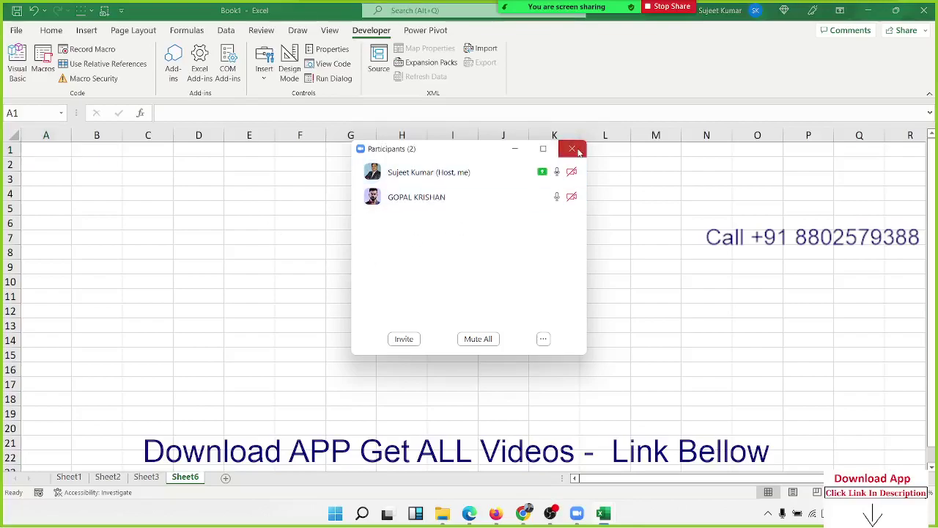
Step: Close the Zoom Participants window and bring up the Home ribbon on the empty Sheet6
click(572, 148)
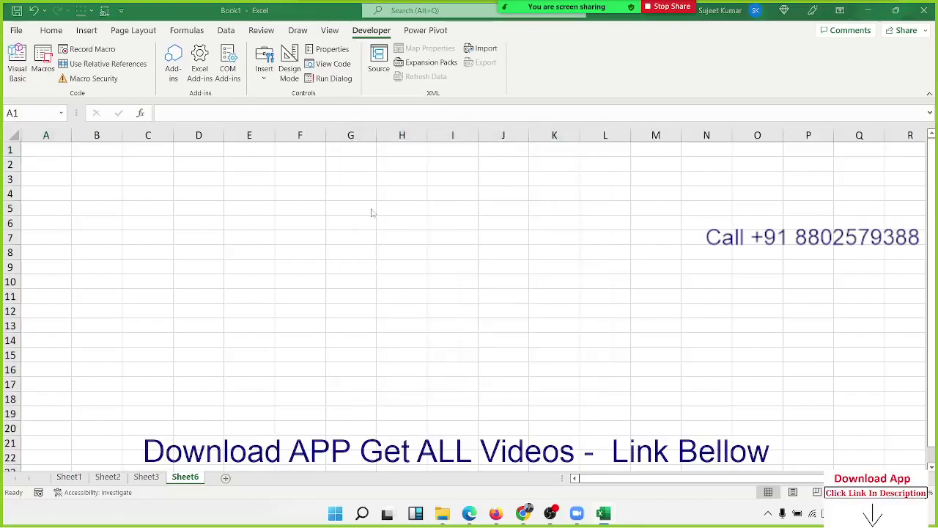
click(54, 30)
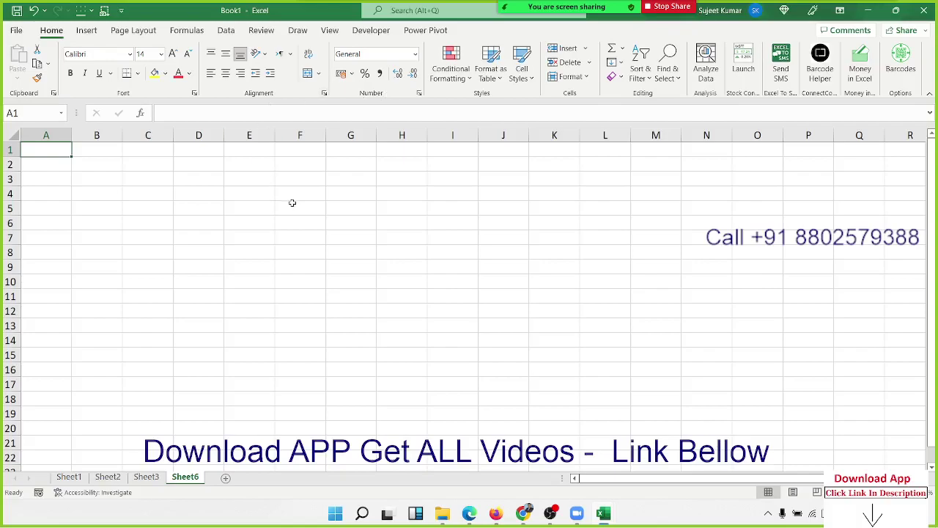
Step: Enter 20 in D3 and 30 in H3
click(189, 181)
text(2)
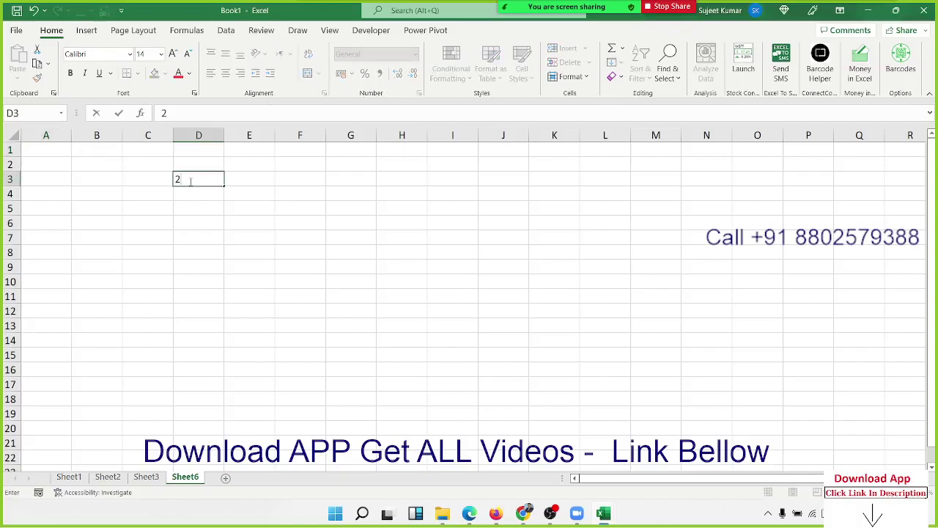
text(0)
click(392, 176)
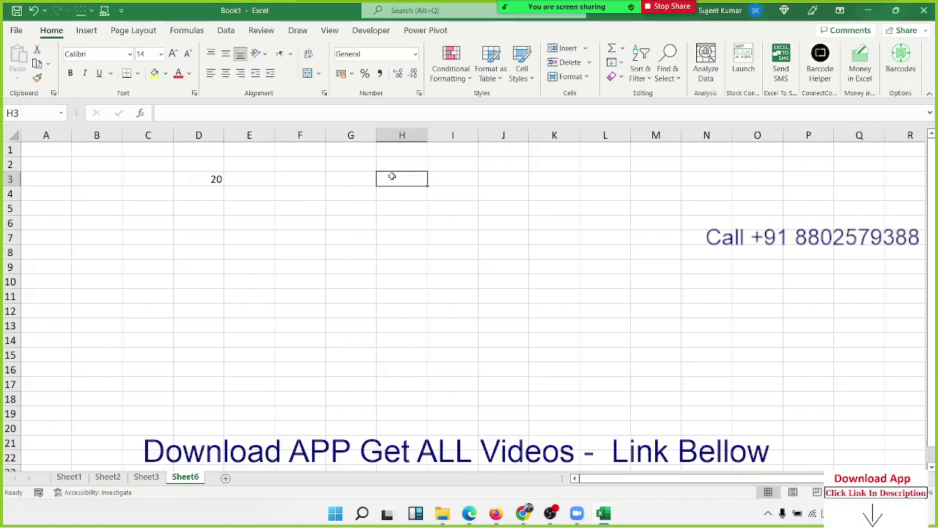
text(30)
key(Return)
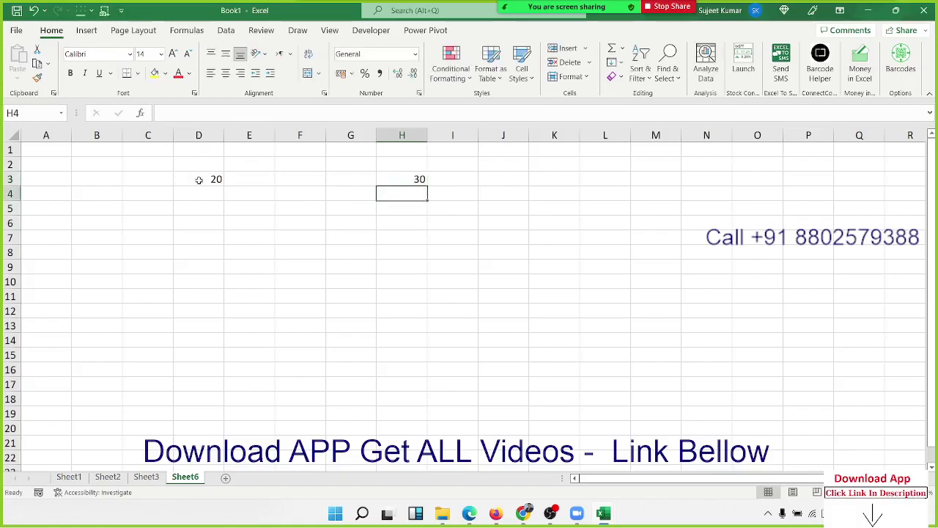
Step: Copy D3 and paste it into H3, then undo so H3 is 30 again
click(199, 180)
key(ctrl+c)
click(379, 178)
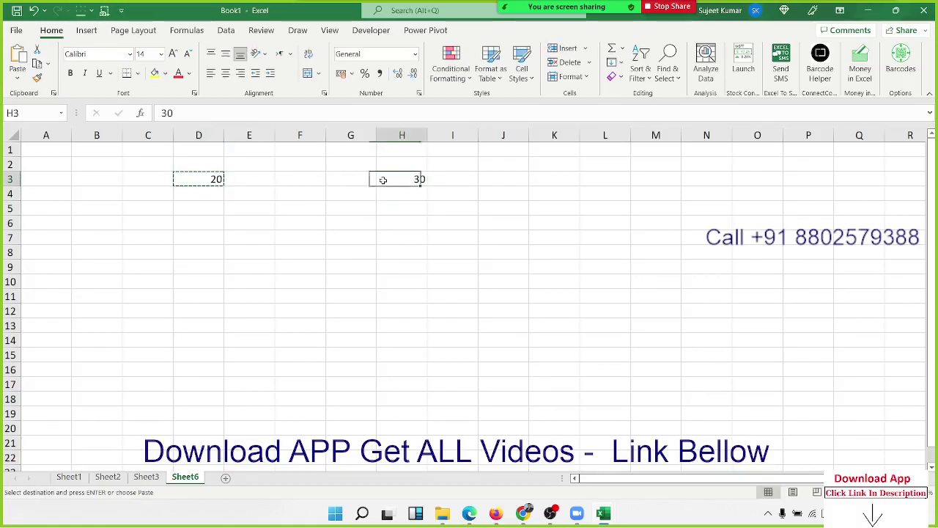
key(ctrl+v)
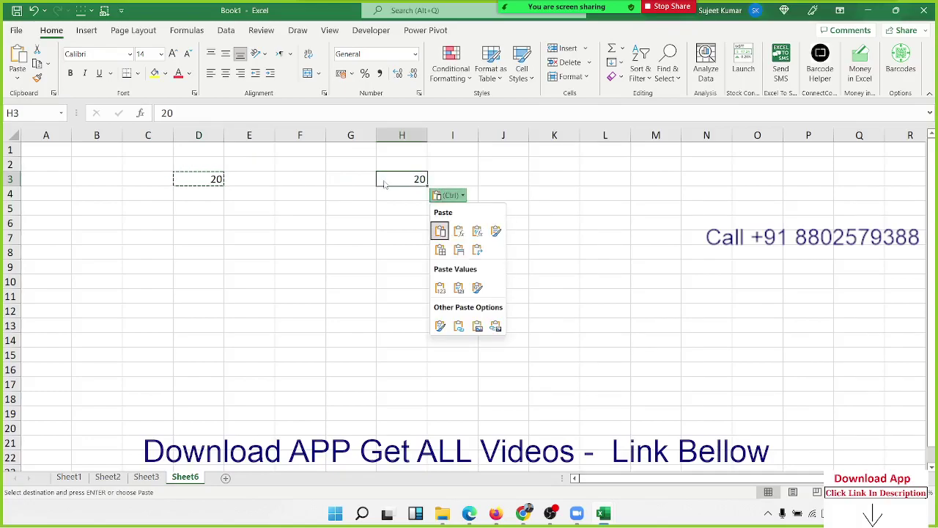
key(Escape)
key(ctrl+z)
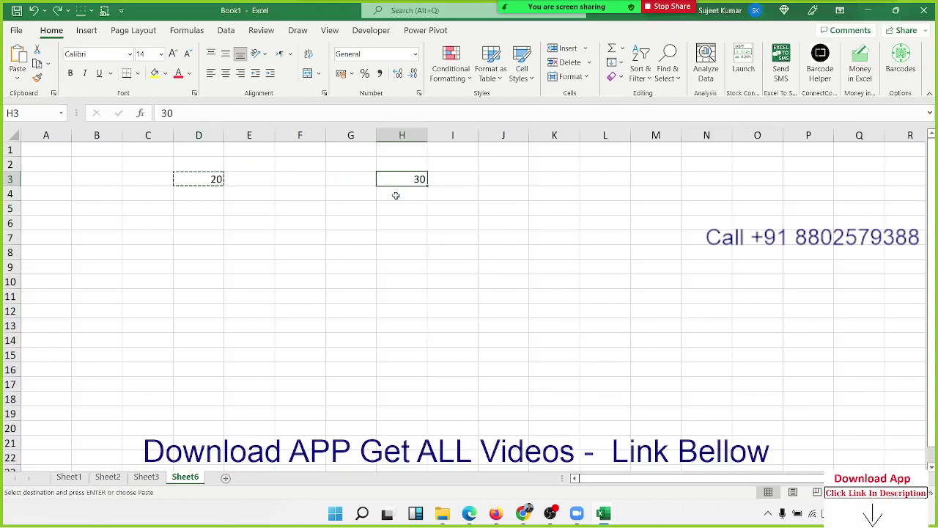
Step: Paste Special D3's 20 onto H3 with the Add operation, making it 50
right_click(397, 183)
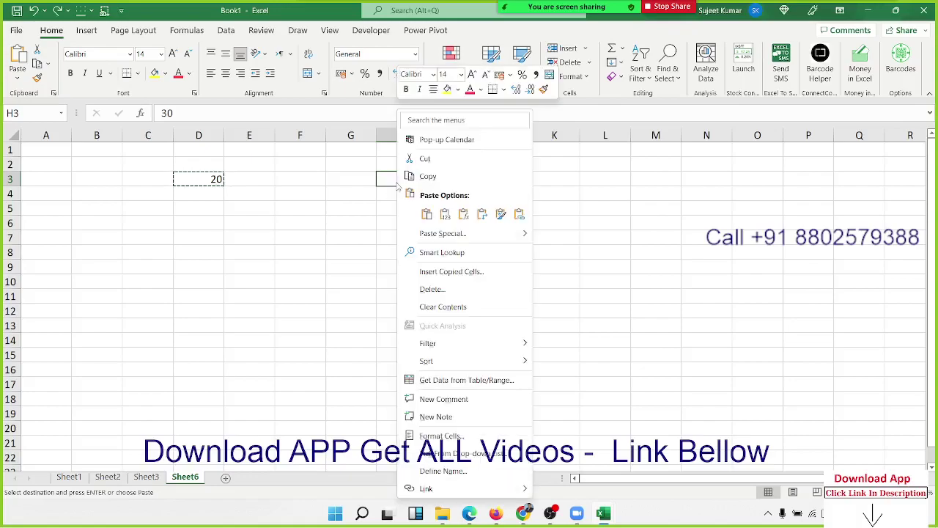
click(429, 234)
drag(383, 155, 564, 137)
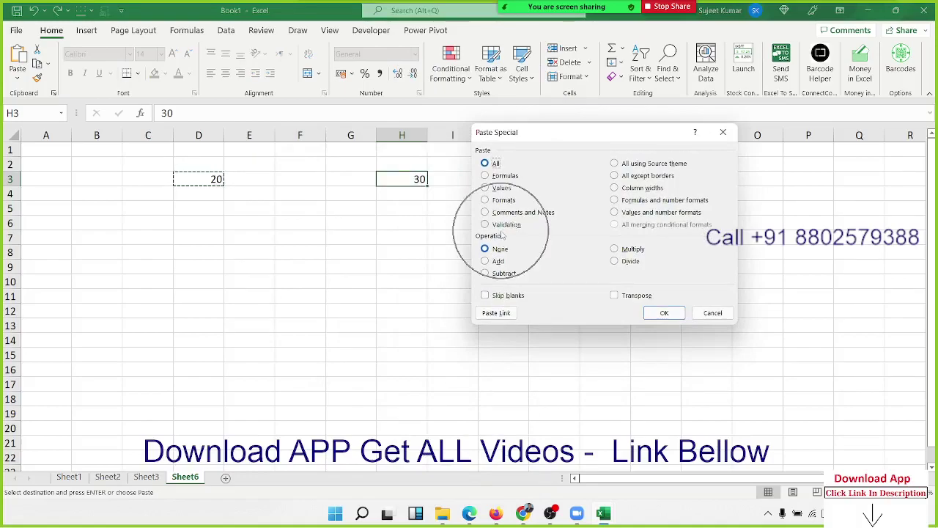
click(498, 261)
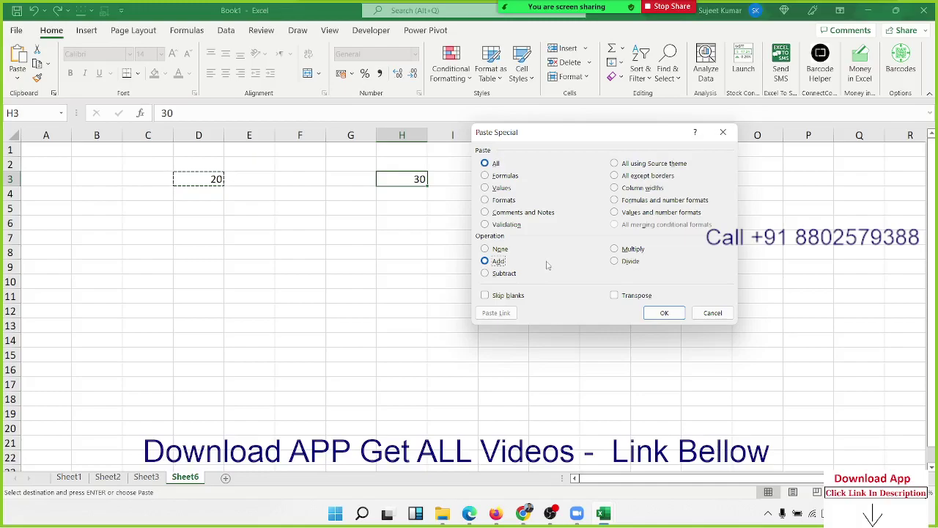
click(646, 315)
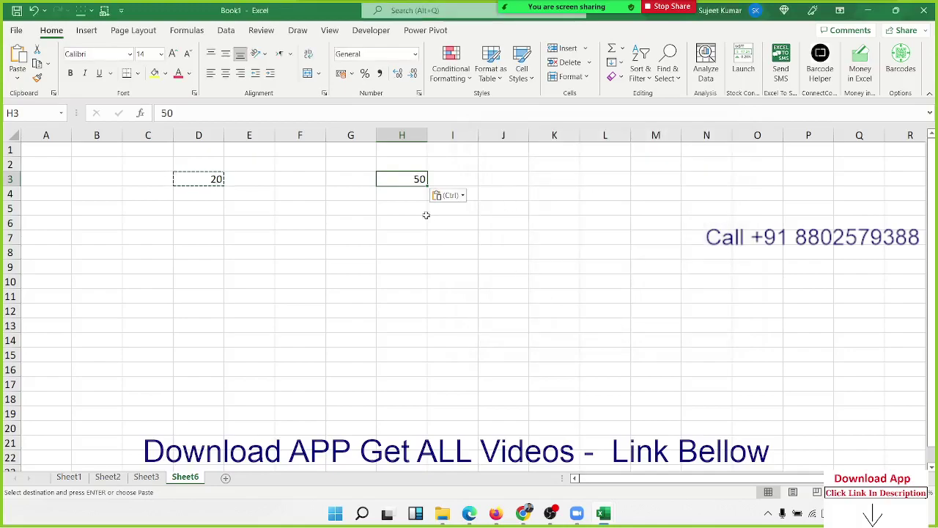
Step: Paste Special D3's 20 onto H3 with Multiply to get 1000, then insert a new Sheet7
right_click(400, 179)
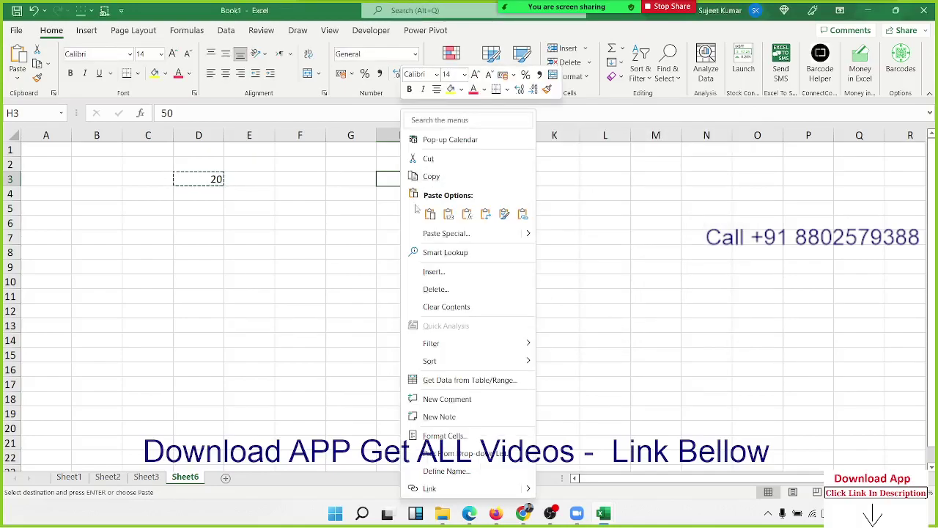
click(428, 233)
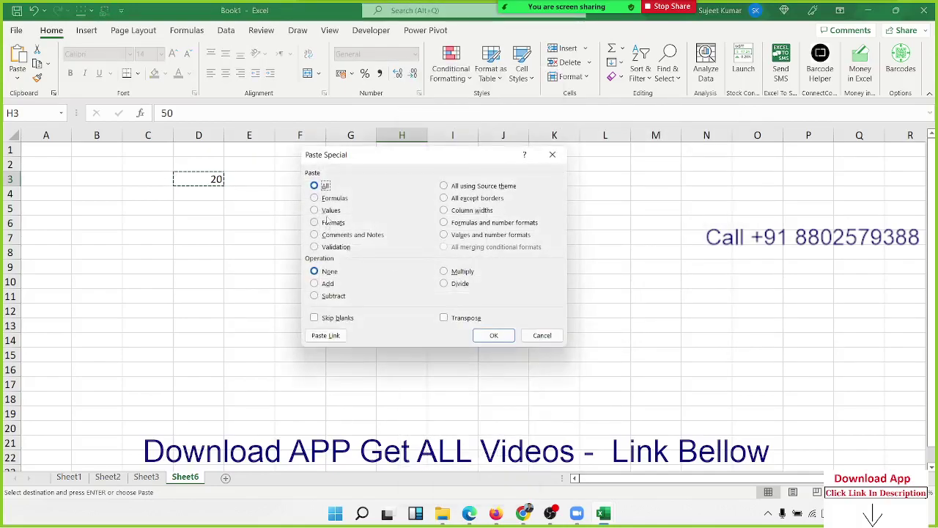
click(444, 271)
click(478, 335)
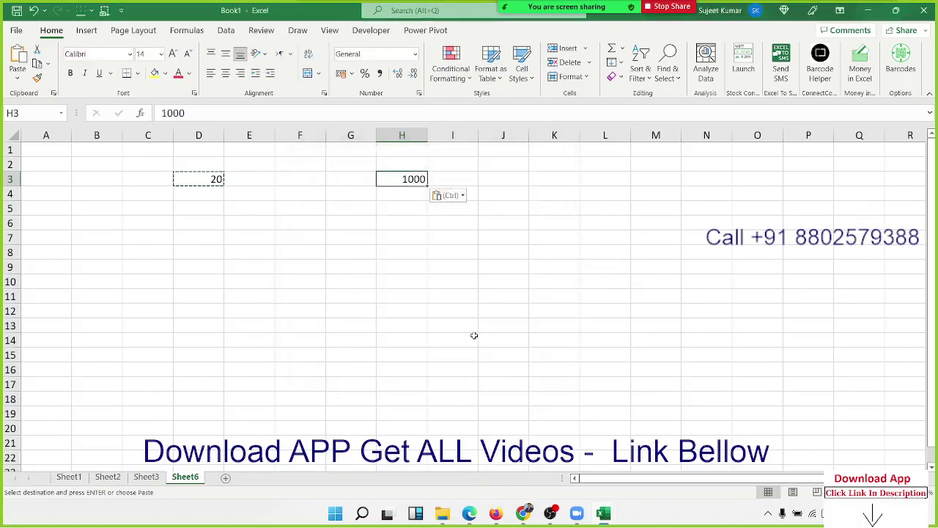
click(226, 477)
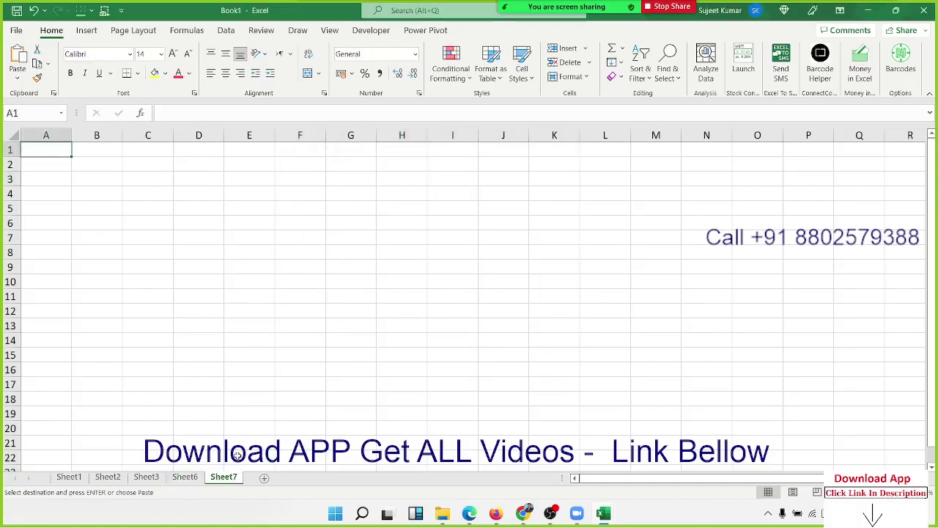
Step: Enter 20% in cell A1 of Sheet7
scroll(267, 428, up, 3)
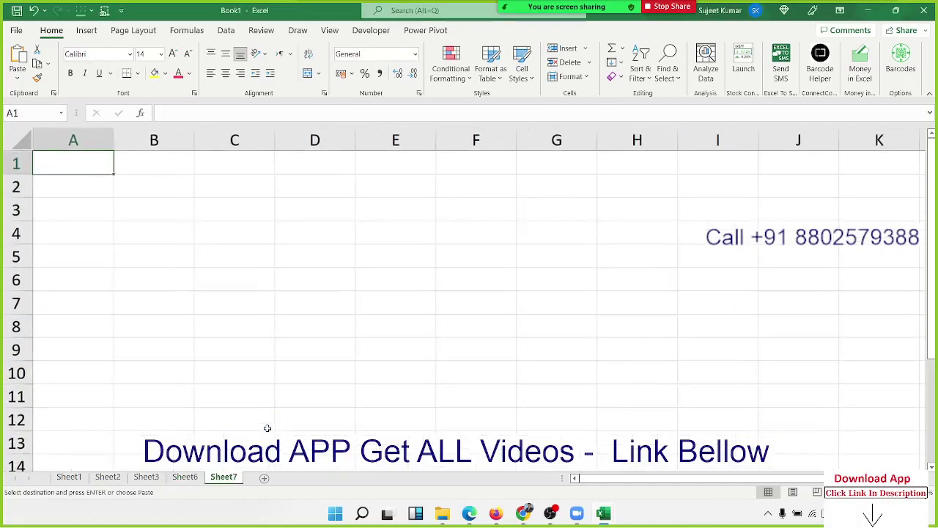
scroll(266, 428, up, 1)
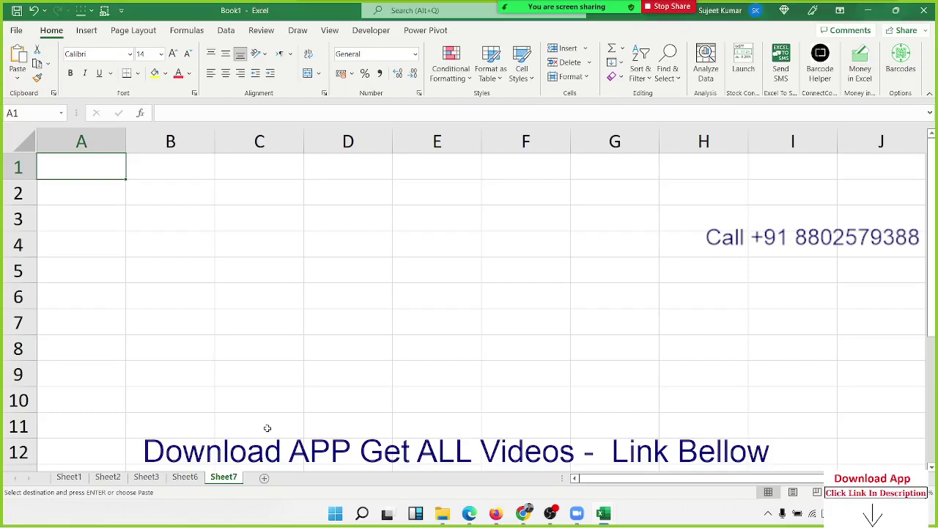
text(20)
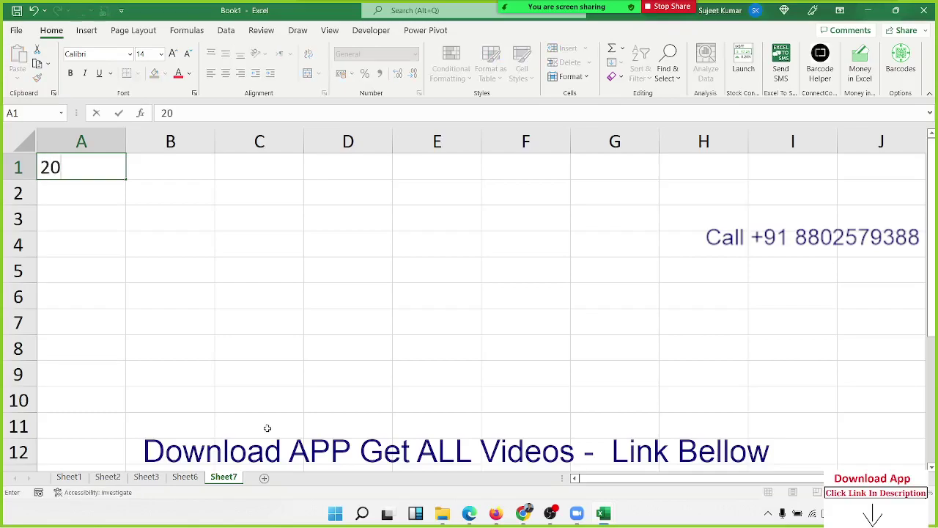
text(%)
key(Return)
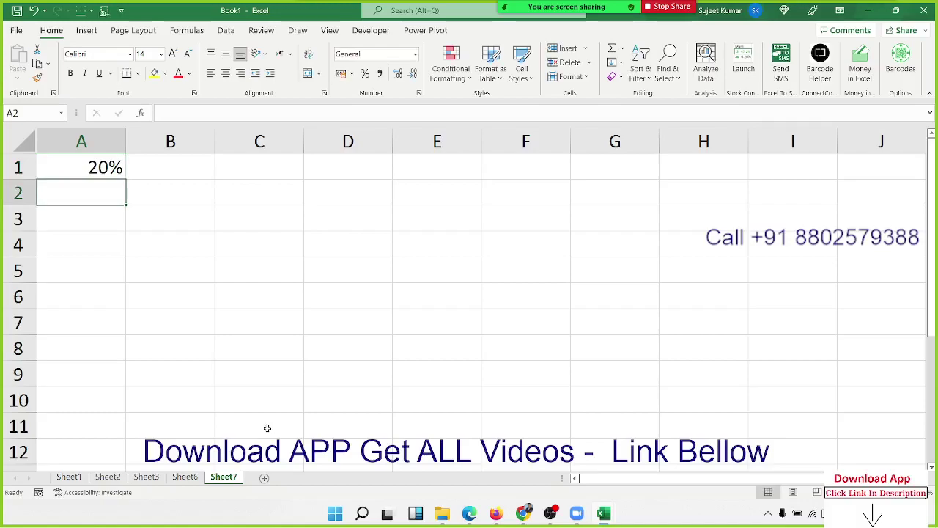
key(Up)
key(Right)
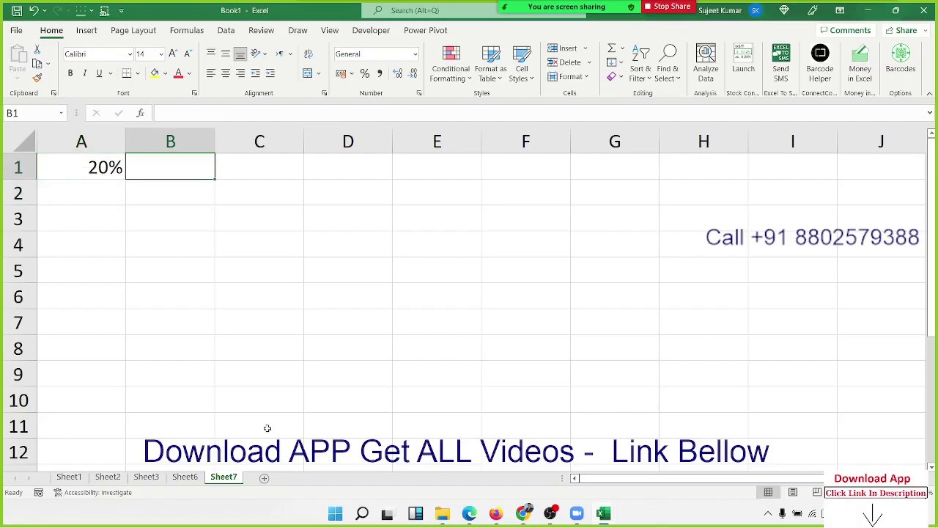
Step: Enter 20 in B1 and apply Percent Style so it shows 2000%
text(20)
key(Return)
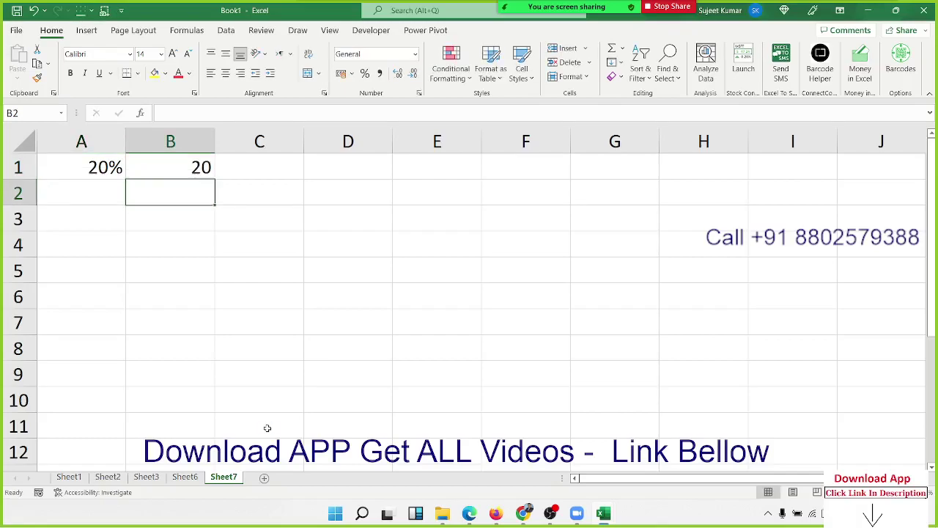
key(Up)
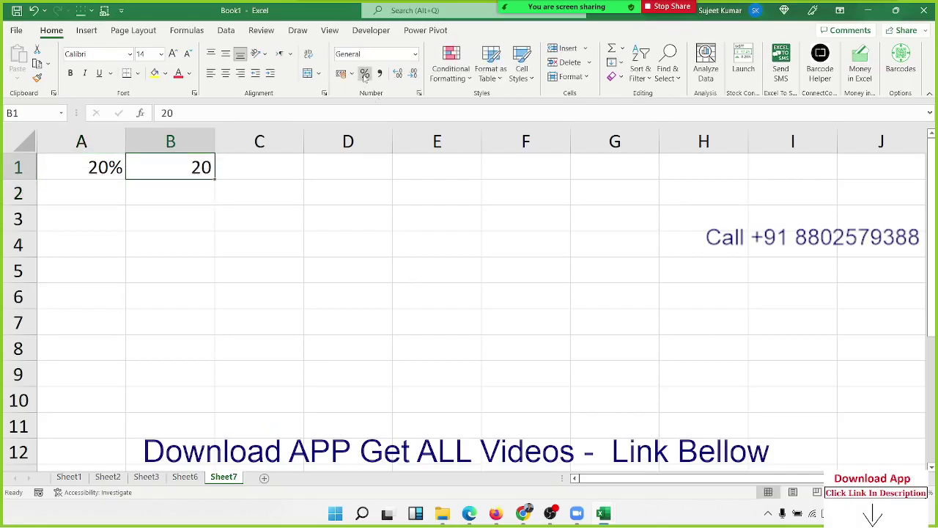
click(365, 74)
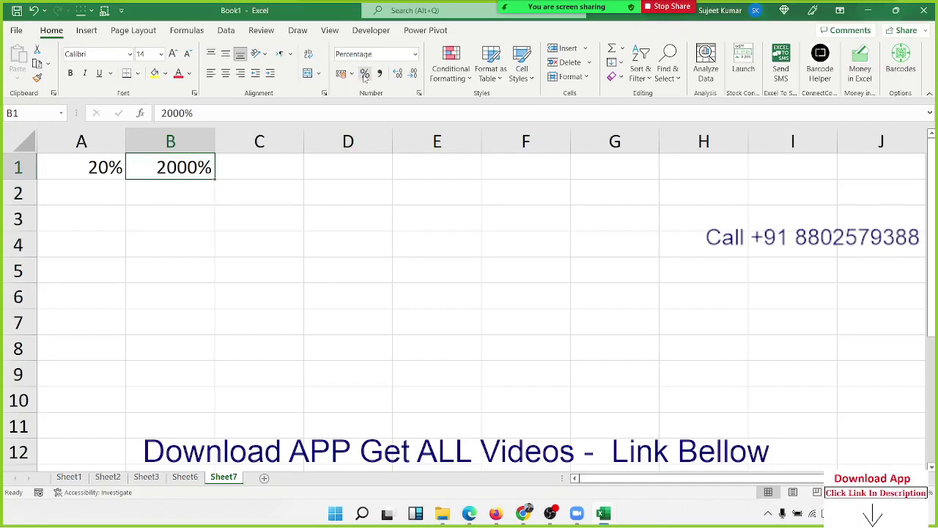
Step: Type the note 1=100% in B2, then move to C1
key(Down)
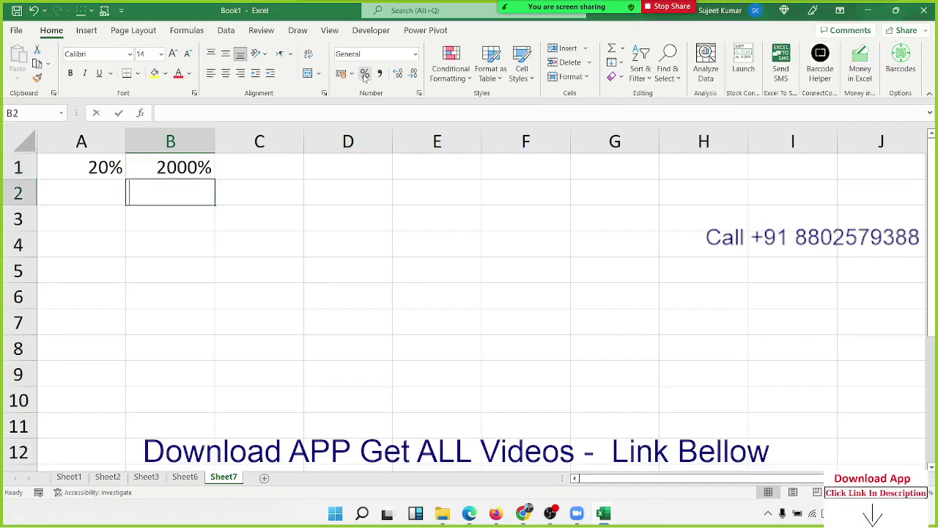
text(1=100)
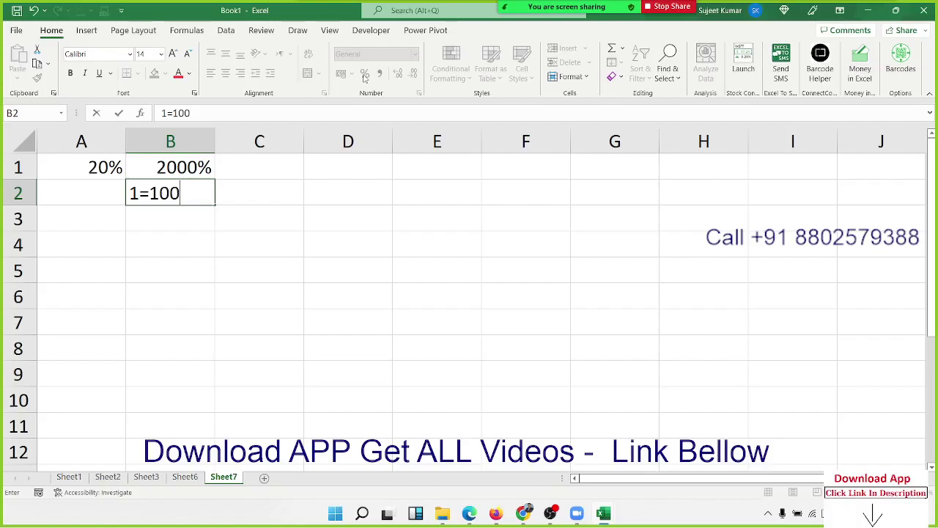
text(%)
key(Return)
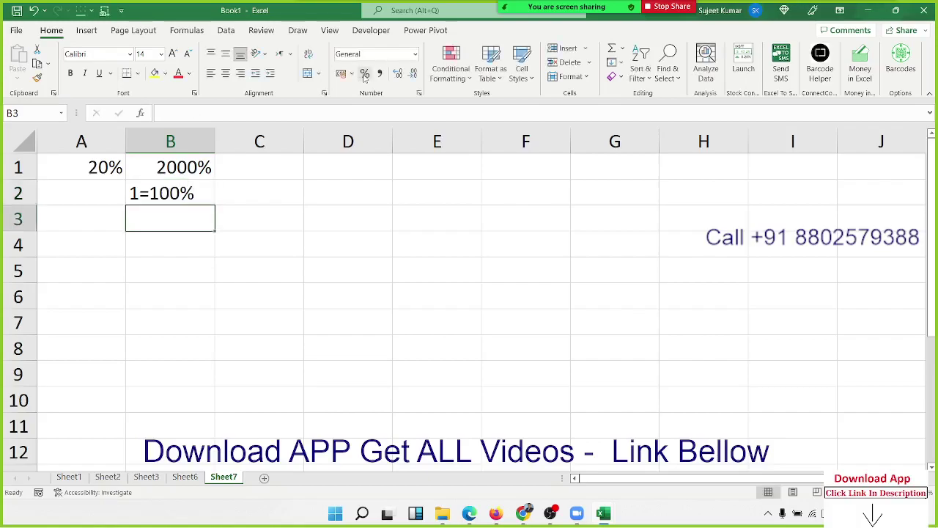
key(Up)
key(Up)
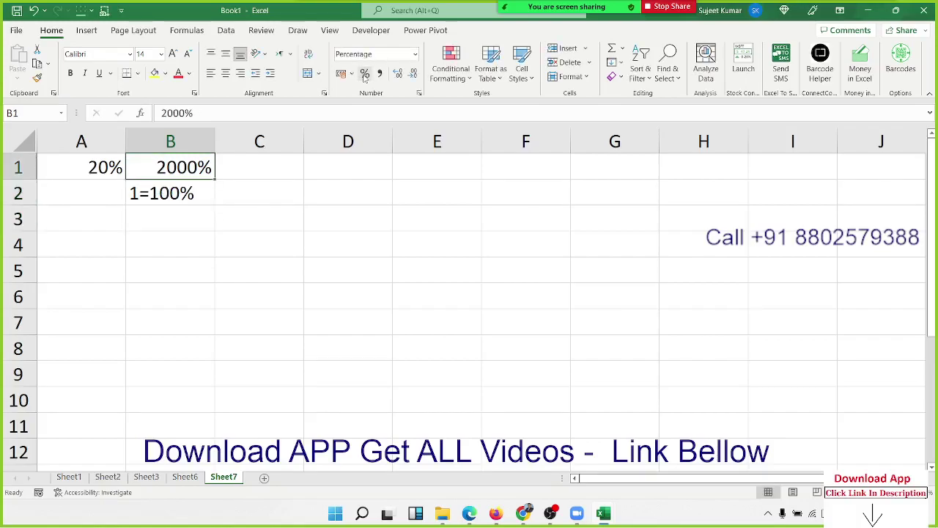
key(Right)
Step: Enter 0.20 in C1 and apply Percent Style so it shows 20%
text(0)
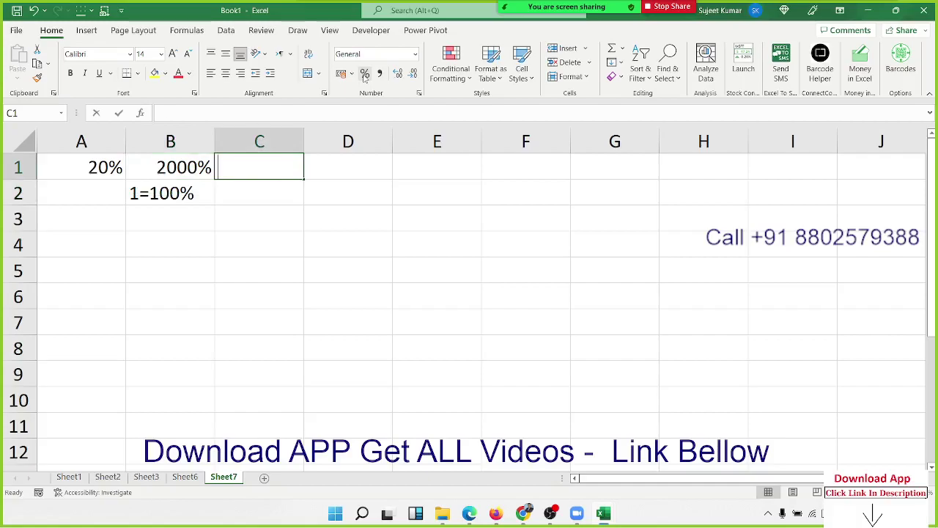
text(.20)
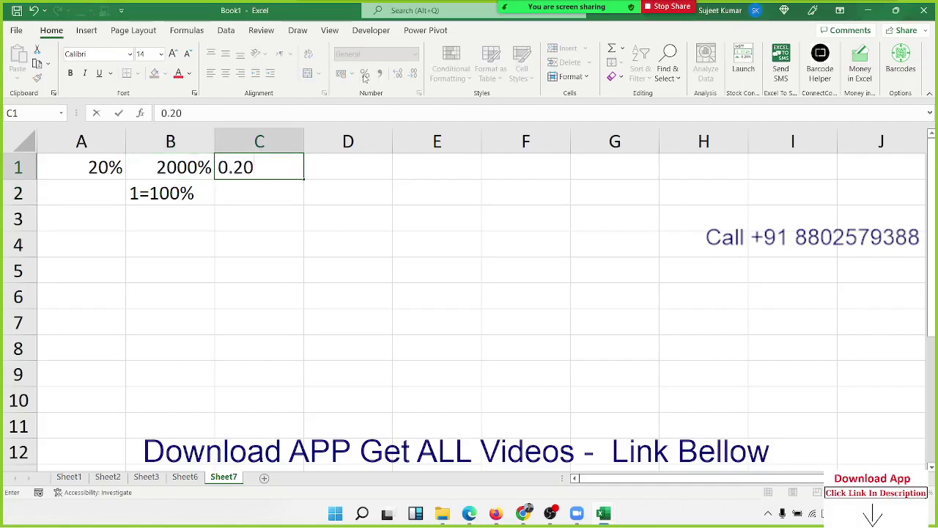
key(ctrl+Return)
click(365, 75)
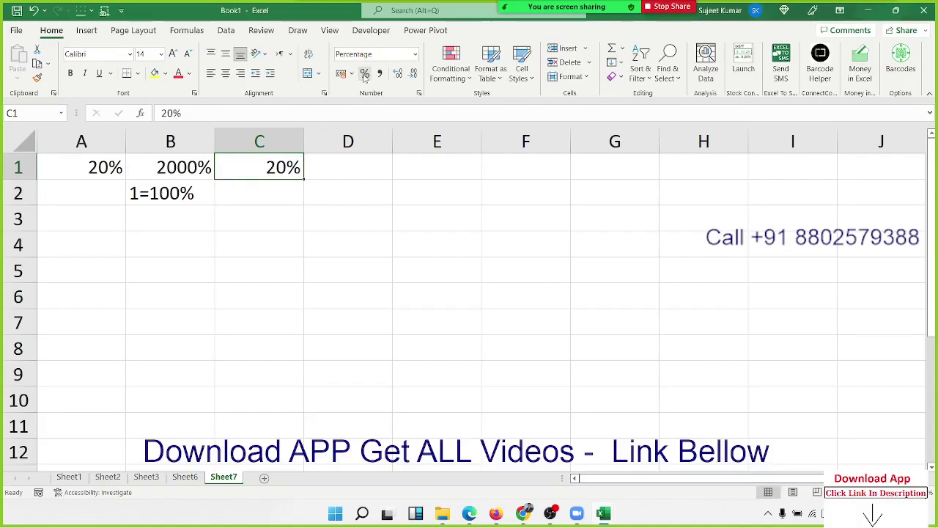
Step: Put a % label in cell A4
click(55, 245)
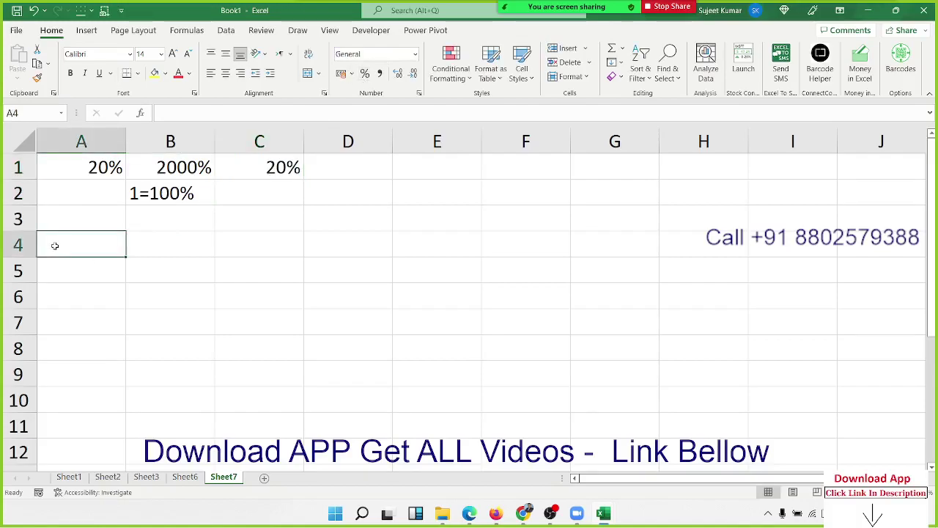
text(%)
key(Return)
Step: Enter the formula =RANDBETWEEN(10,90) in A5
text(=)
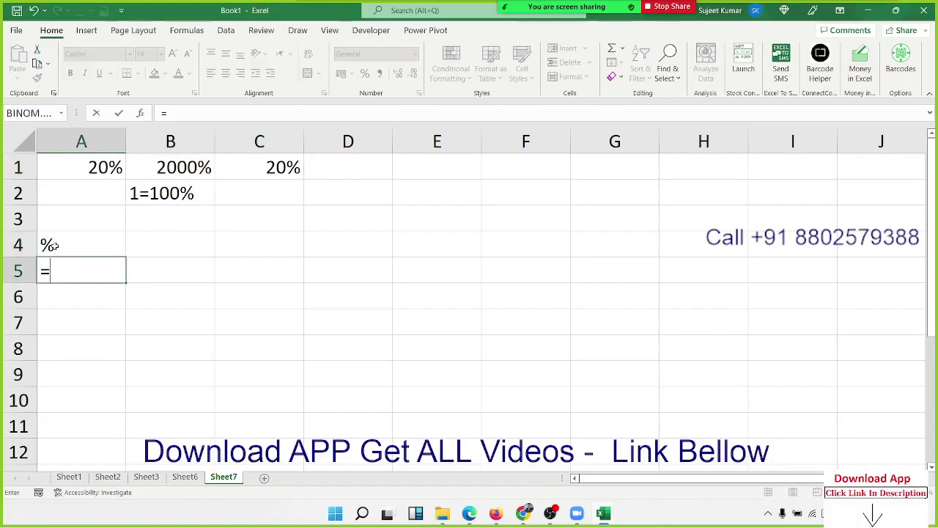
text(ra)
key(Down)
key(Down)
key(Down)
key(Tab)
text(1)
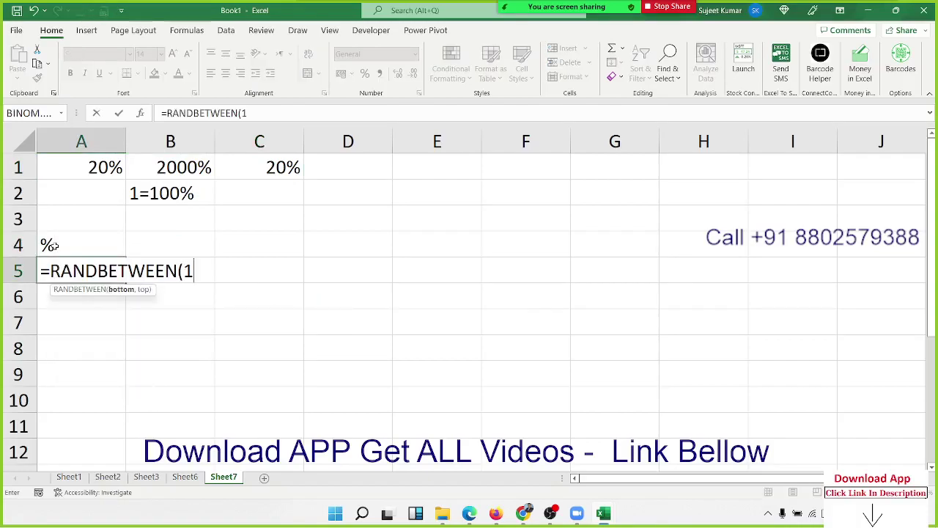
text(0,9)
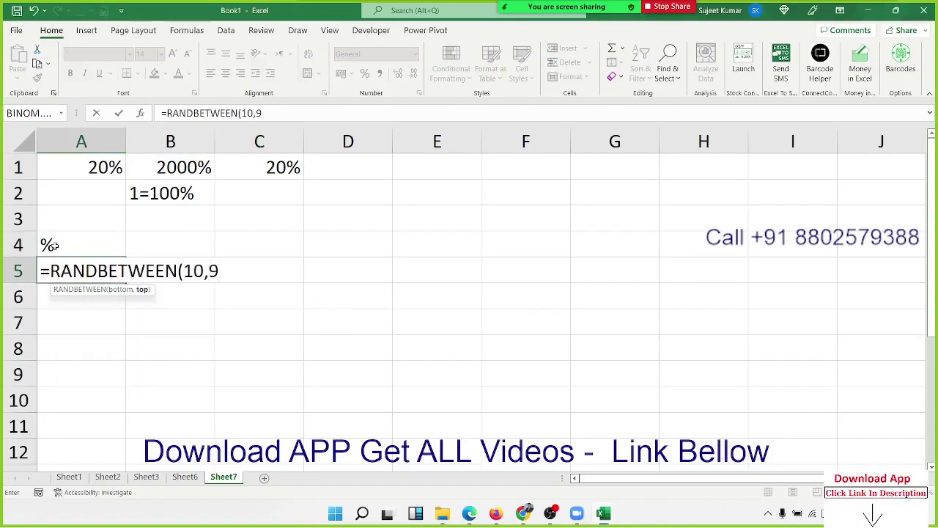
text(0)
key(Return)
Step: Fill the formula across and down A5:E12 and copy the block
mouse_move(117, 278)
mouse_down()
mouse_move(315, 418)
mouse_move(463, 456)
mouse_up()
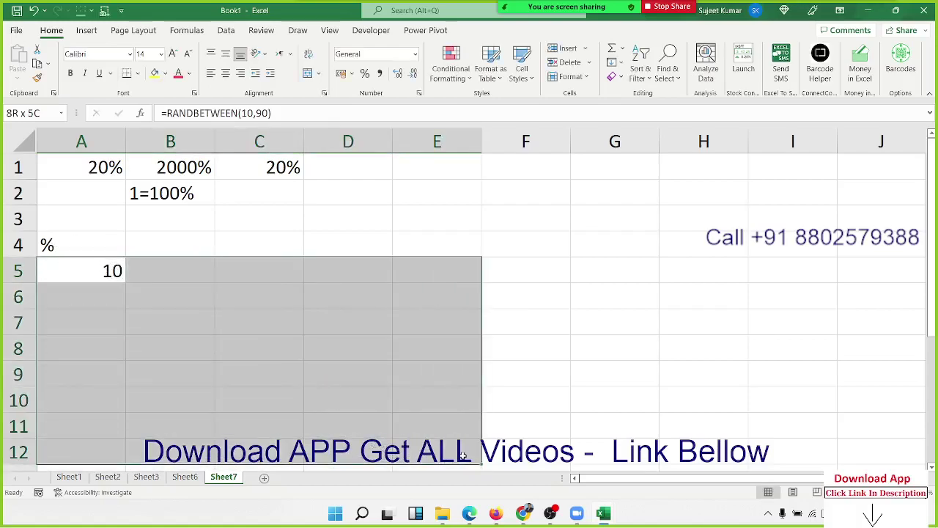
key(ctrl+r)
key(ctrl+d)
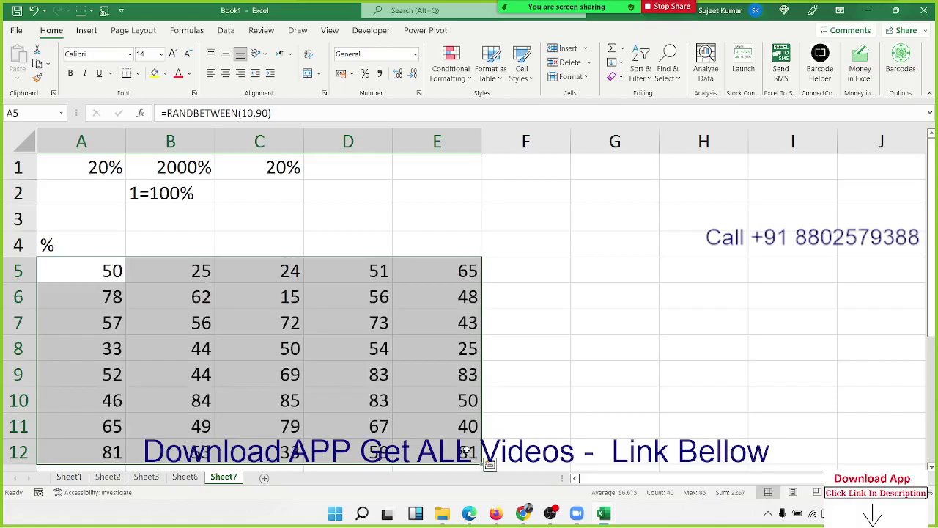
key(ctrl+c)
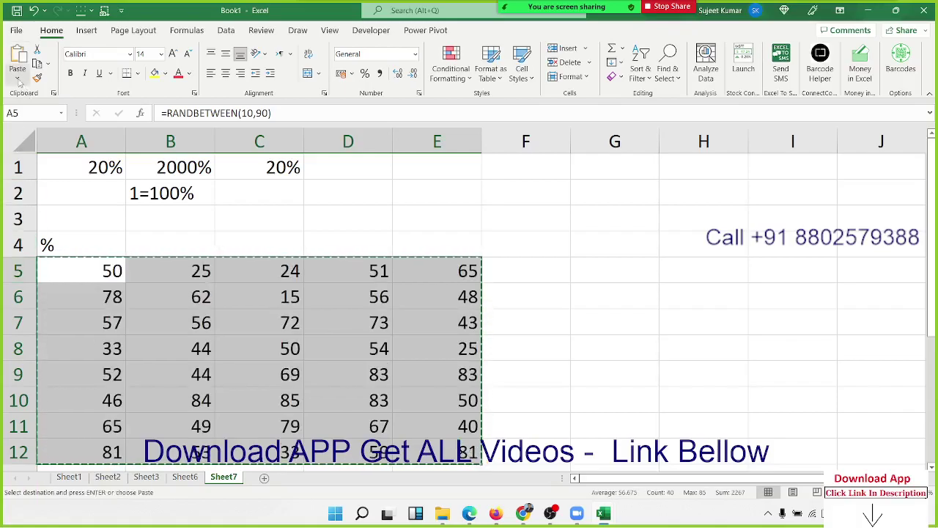
Step: Paste the copied block back onto itself as values only
click(18, 84)
click(15, 171)
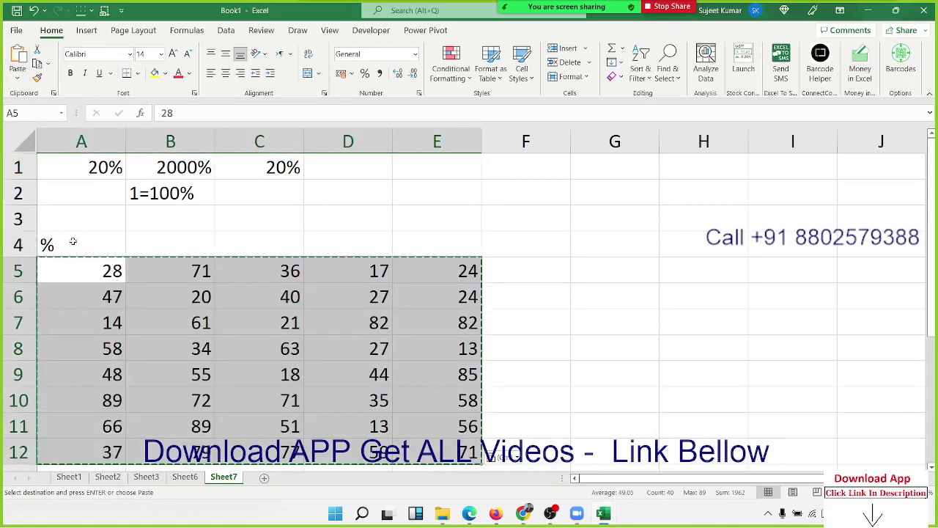
click(87, 272)
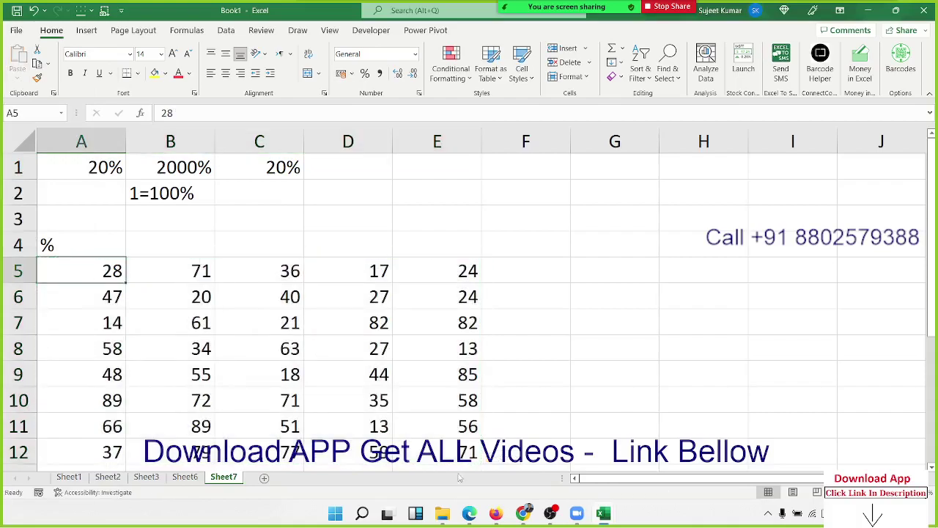
Step: Reselect A5:E12 and verify A5 and B5 hold constants, e.g. 28 in A5
click(467, 452)
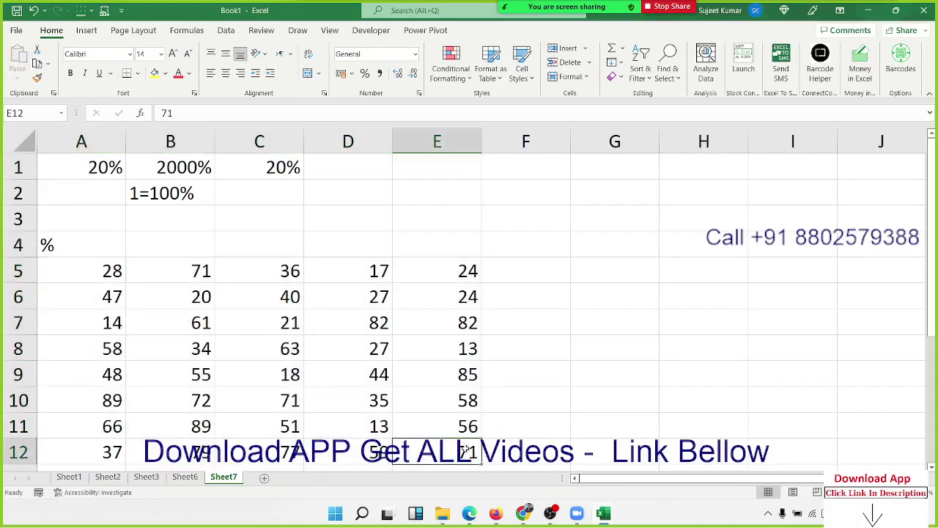
drag(467, 452, 97, 280)
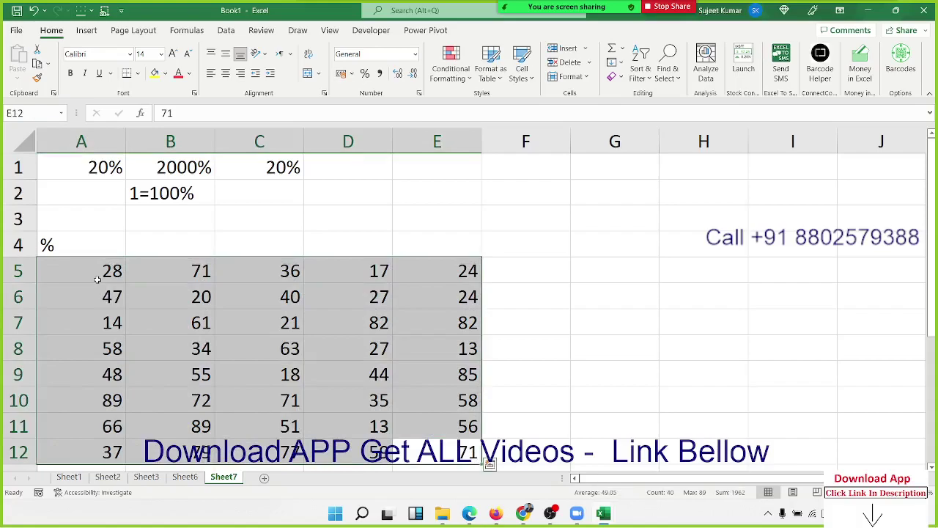
click(144, 271)
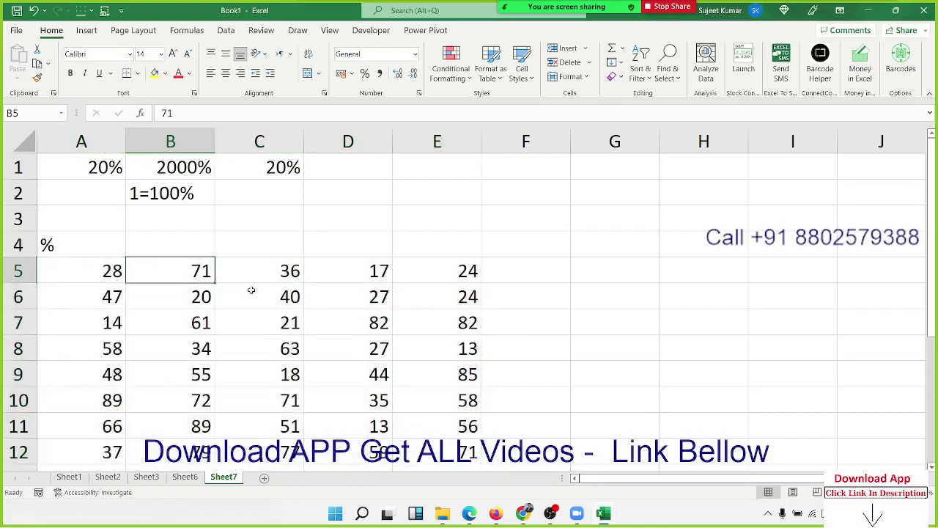
click(116, 273)
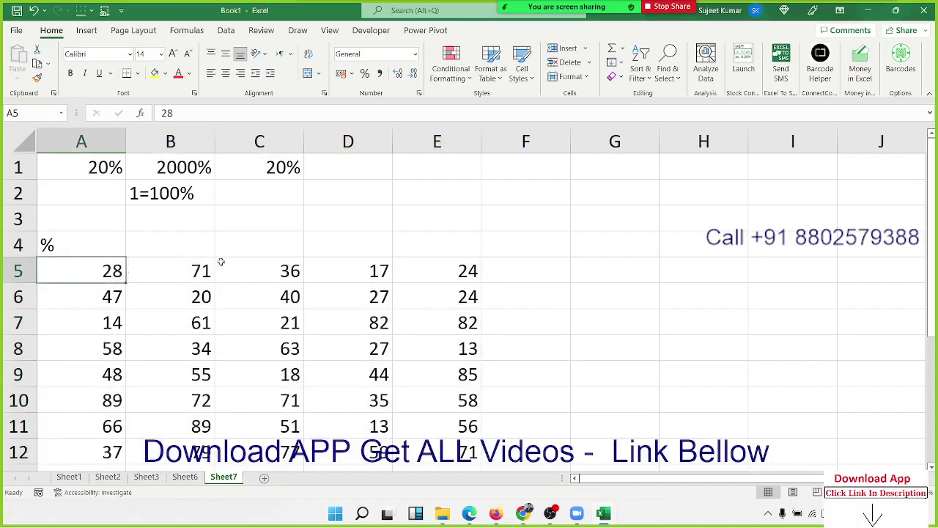
Step: Enter 500 in D2 and 28% in E2
click(373, 195)
text(5)
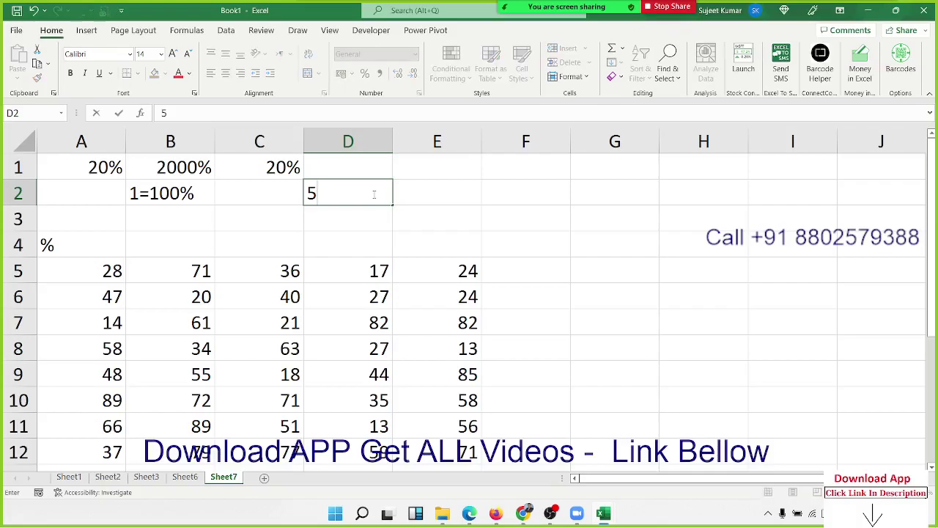
text(00)
key(Tab)
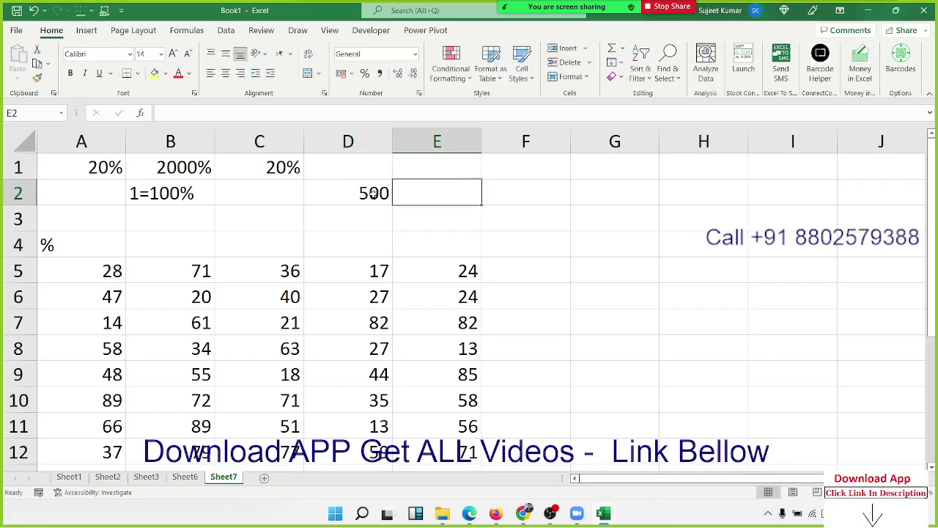
text(28)
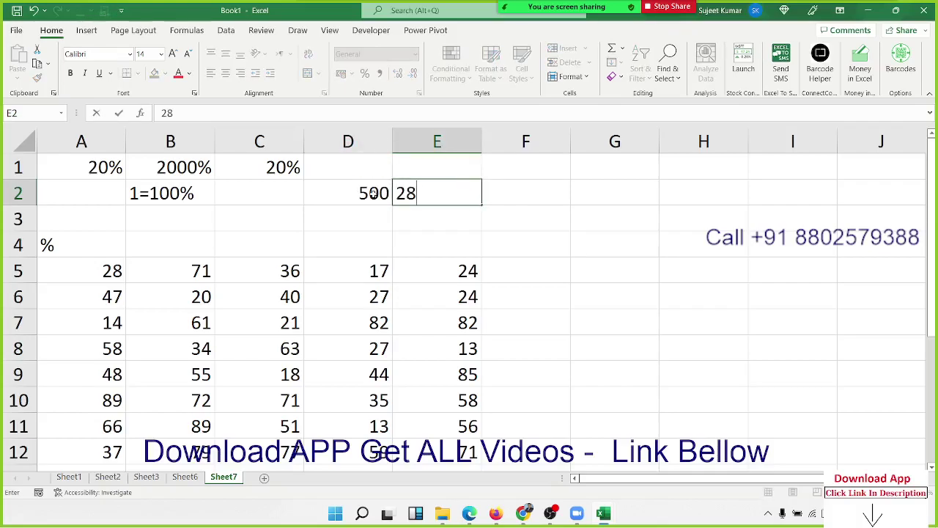
text(%)
key(Return)
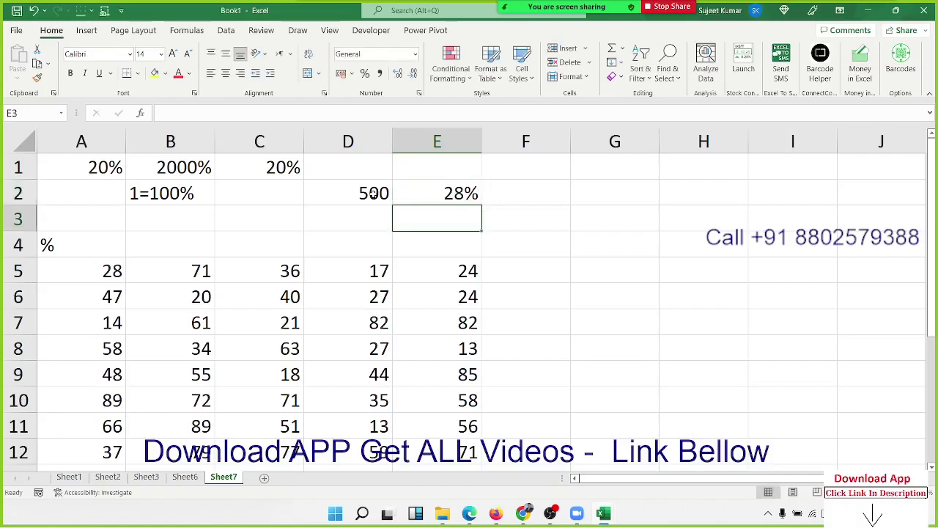
Step: Enter =D2*E2 in F2 so it returns 140
key(Up)
key(Right)
text(=)
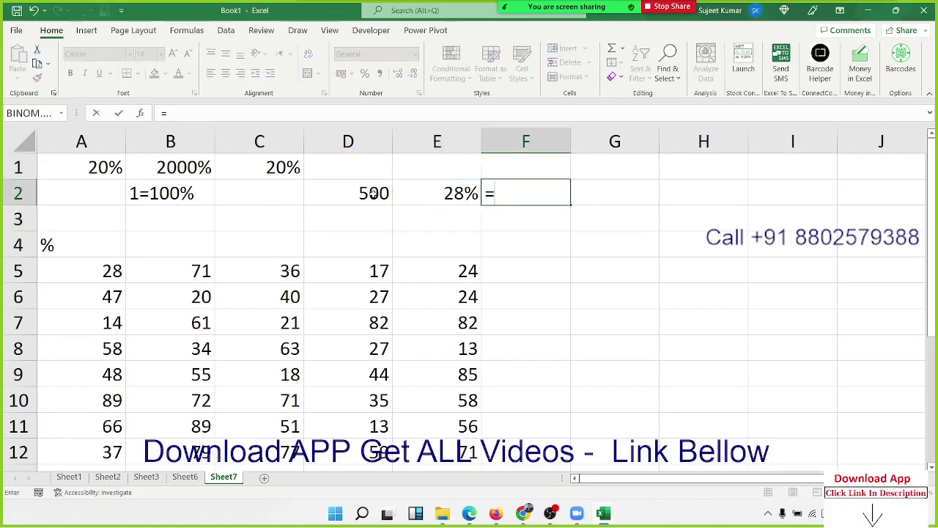
key(Left)
key(Left)
text(*)
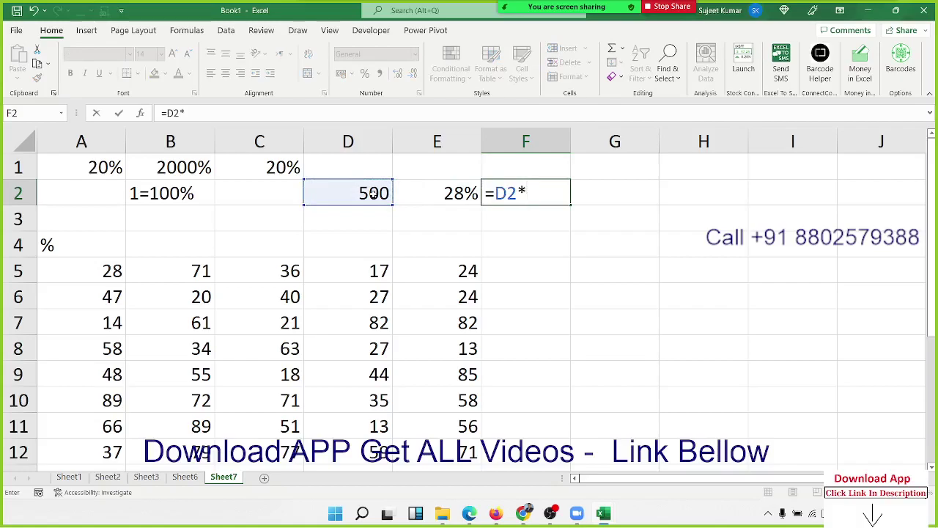
key(Left)
key(Return)
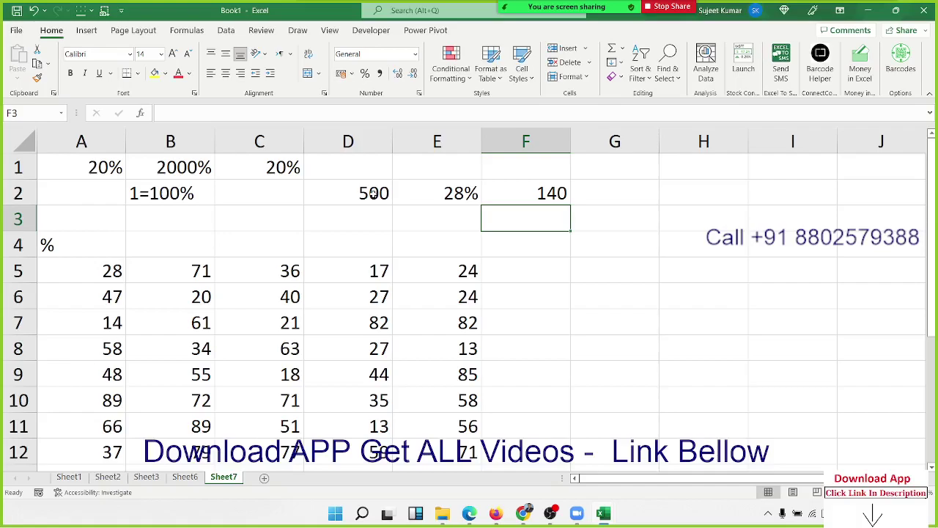
Step: Enter a plain 28 in E3
key(Left)
text(20)
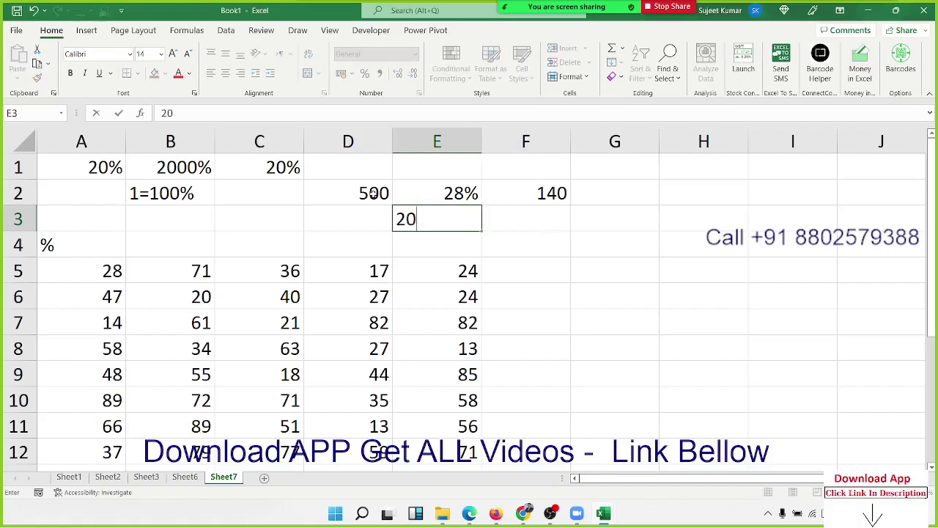
key(BackSpace)
text(8)
key(Tab)
Step: Enter the formula =D2*E3 in F3
text(=)
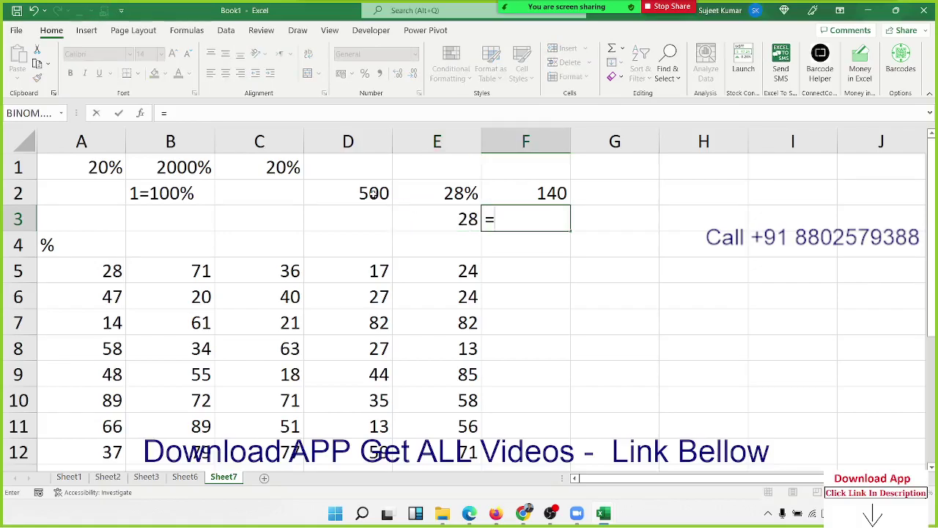
key(Left)
key(Left)
key(Up)
text(*)
key(Left)
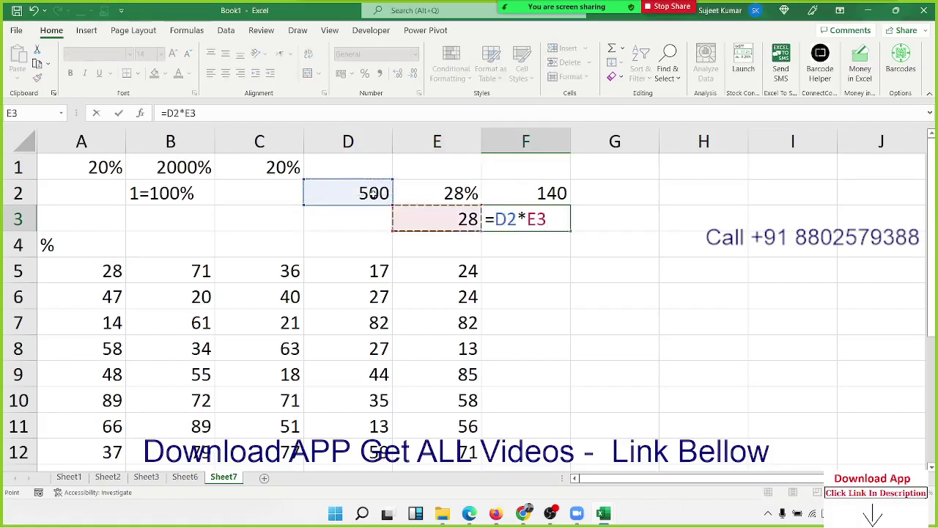
key(Return)
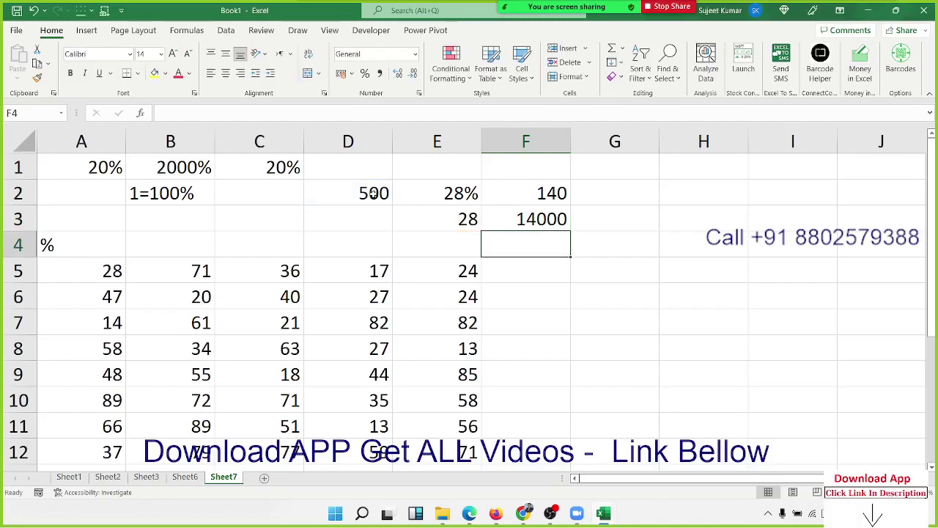
Step: Edit F3's formula to divide by 100, giving 140
key(Up)
key(F2)
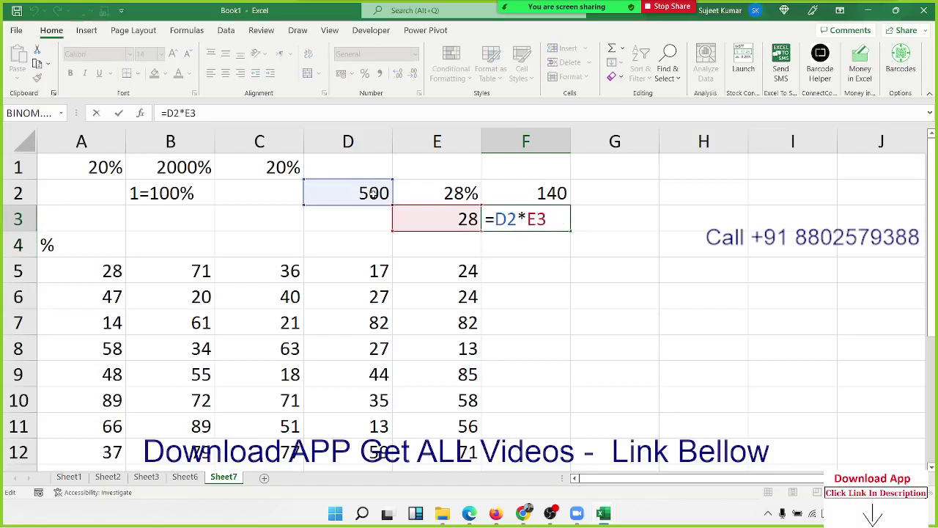
text(/10)
key(Return)
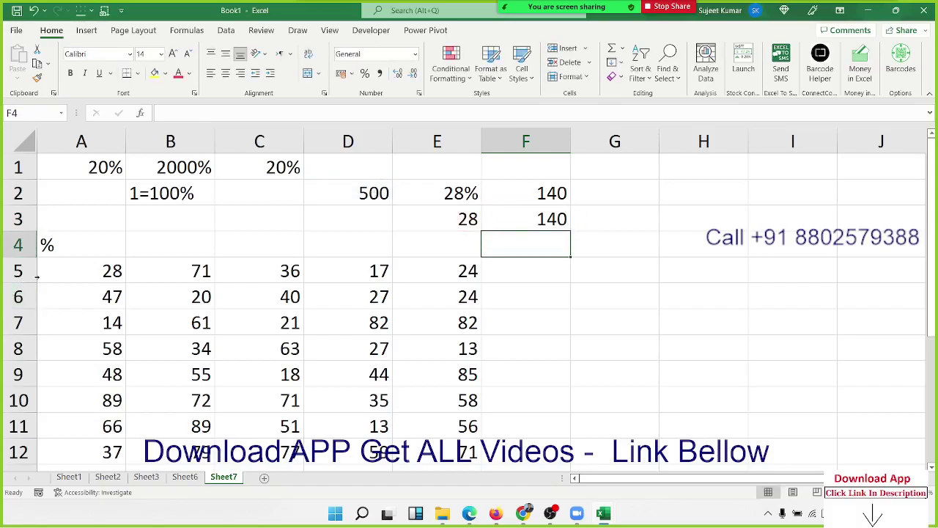
mouse_move(57, 273)
mouse_down()
mouse_move(322, 408)
mouse_move(454, 451)
mouse_up()
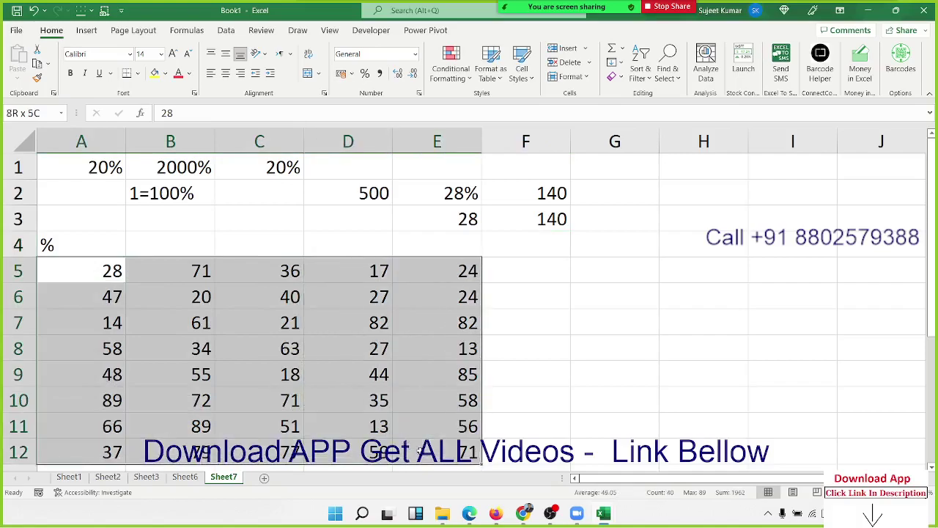
click(463, 197)
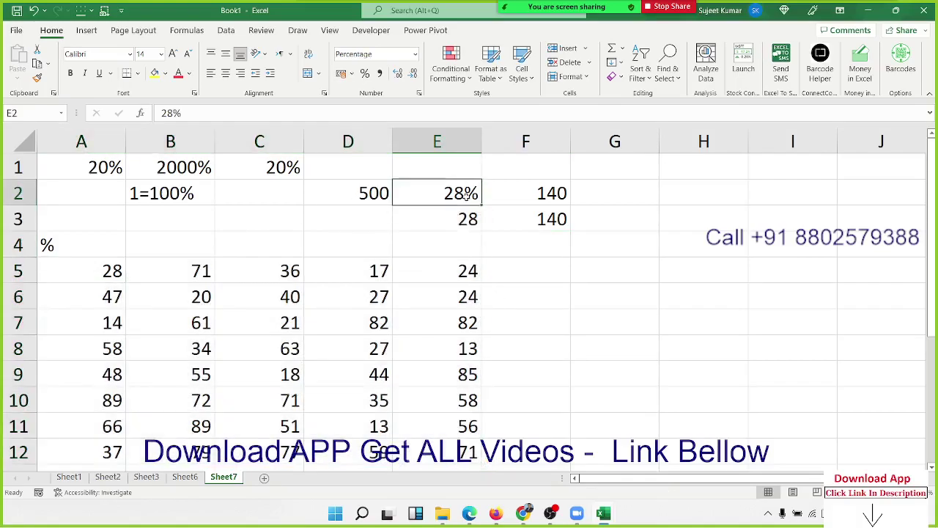
click(462, 224)
double_click(553, 194)
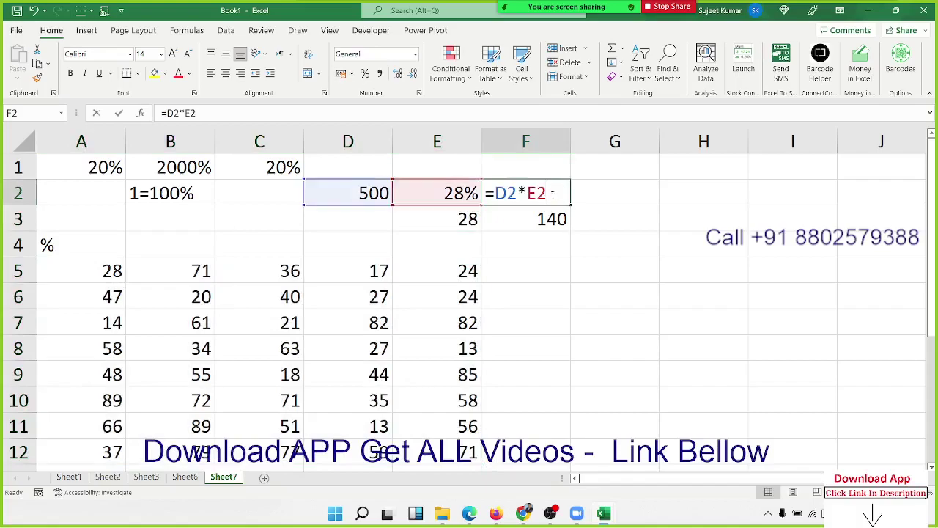
key(Return)
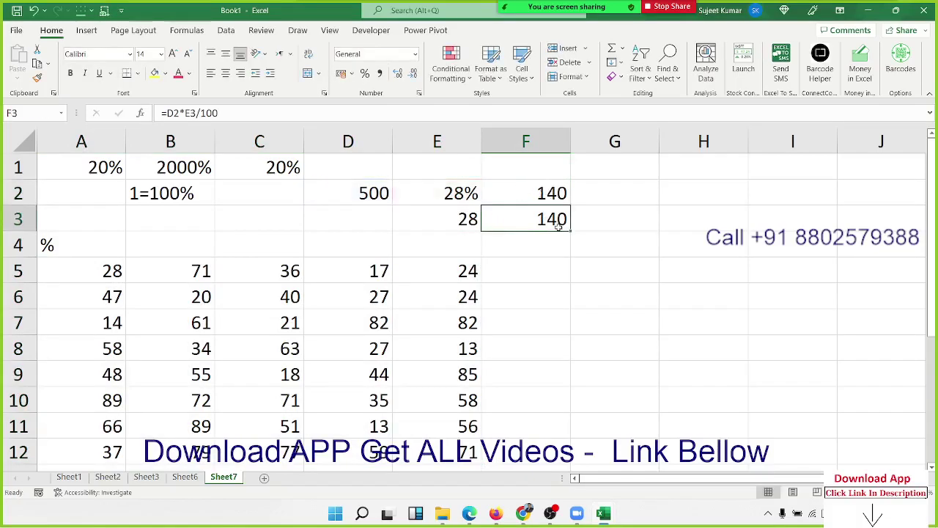
double_click(557, 220)
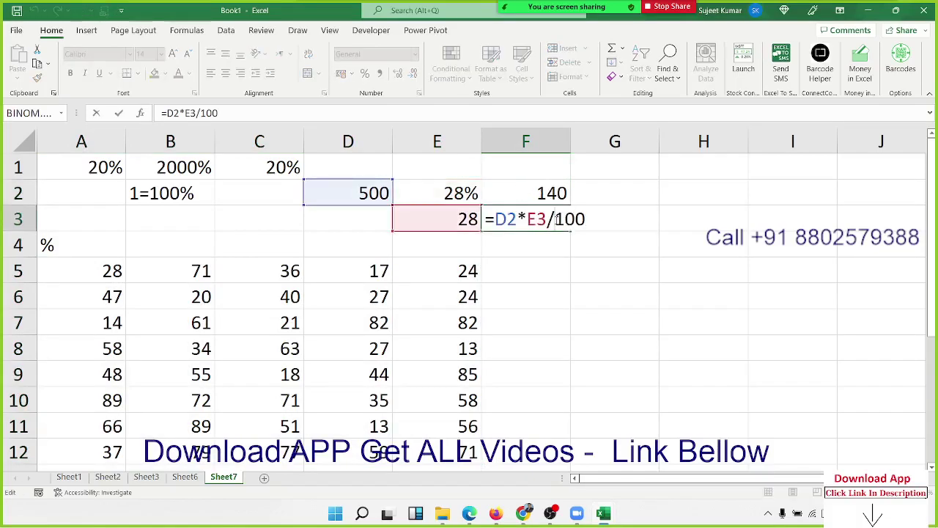
key(Return)
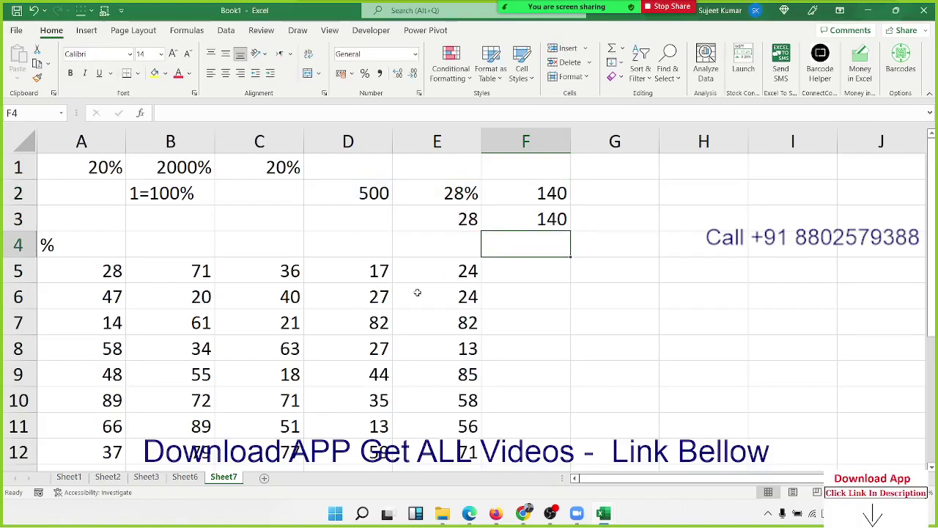
Step: Append % to A5 and A6 to make them 28% and 47%
click(117, 269)
click(195, 118)
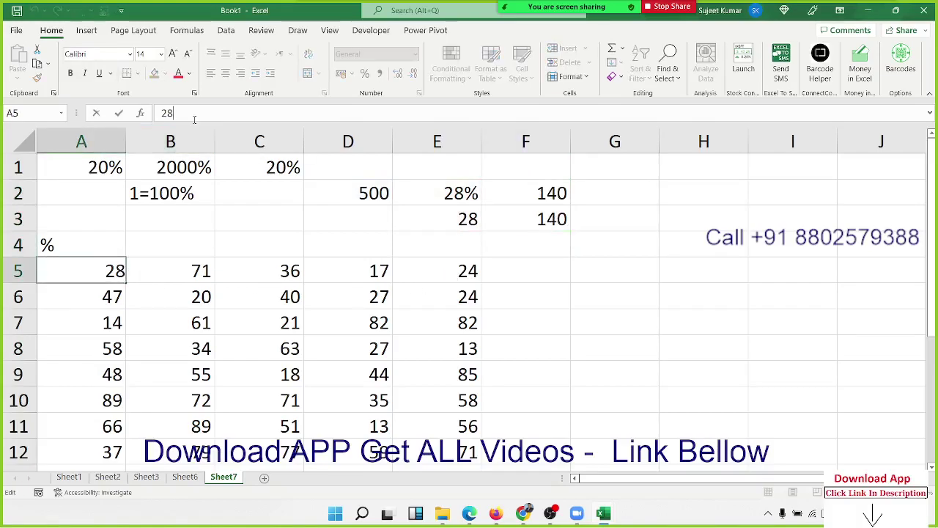
text(%)
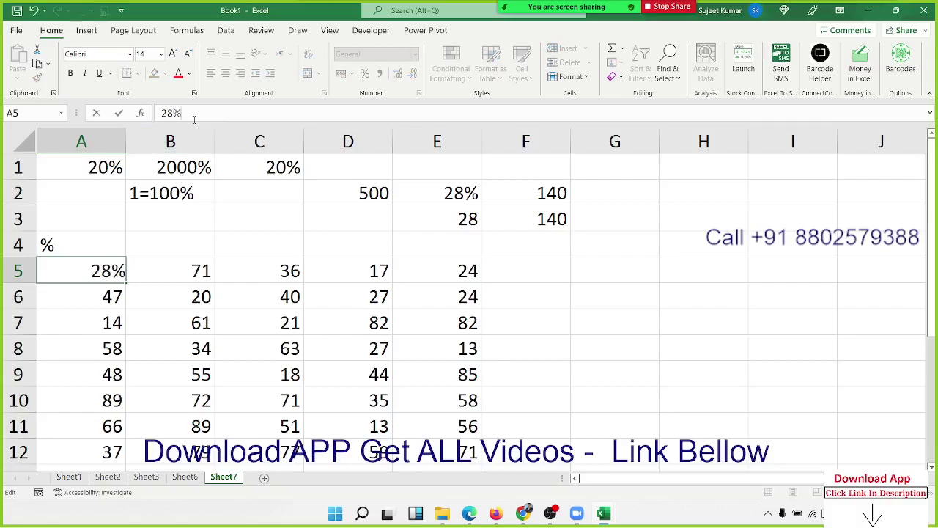
key(Return)
click(194, 117)
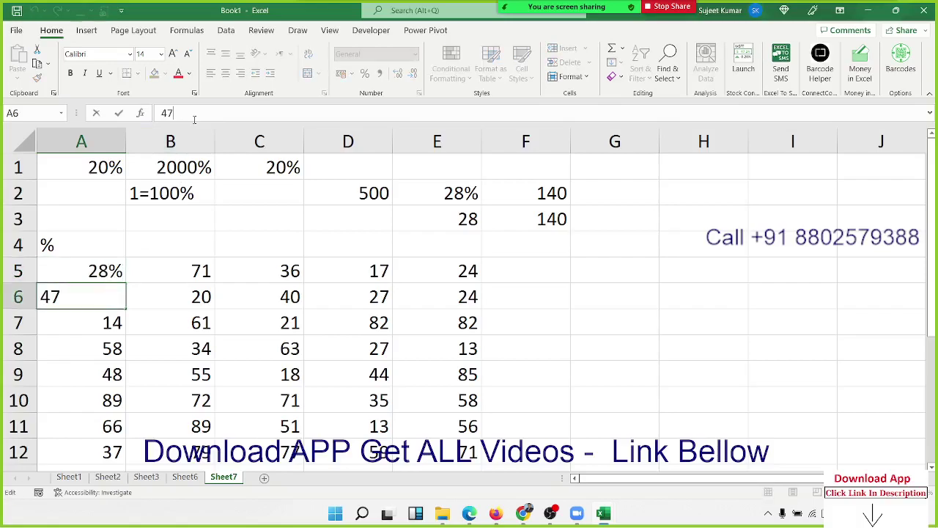
text(%)
key(Return)
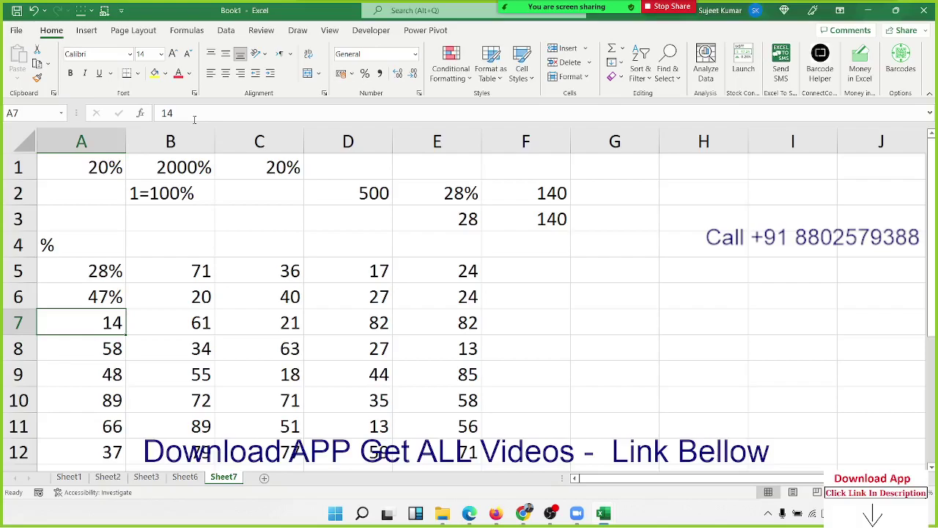
Step: Undo, try 0.28 with Percent Style in A5, undo back to 28, then return to Sheet6
key(ctrl+z)
key(ctrl+z)
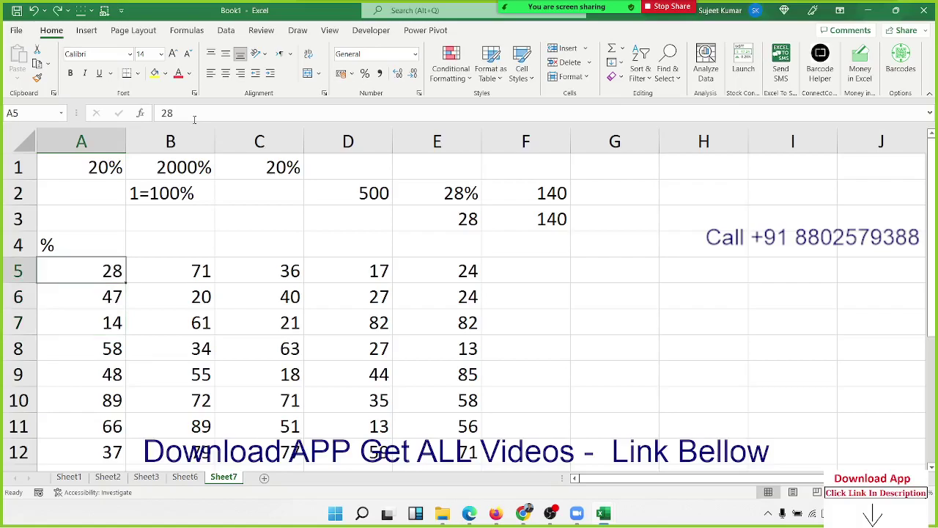
text(0.2)
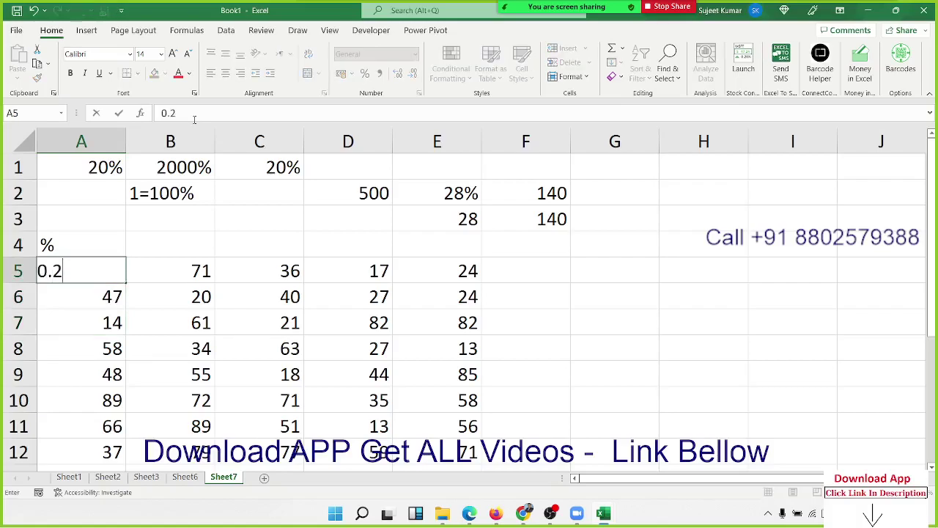
text(8)
key(Return)
key(Up)
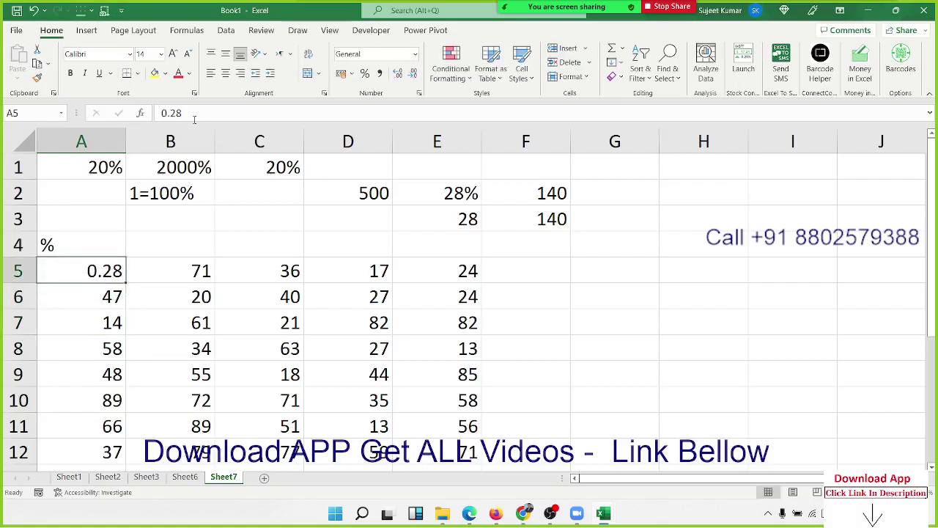
click(364, 74)
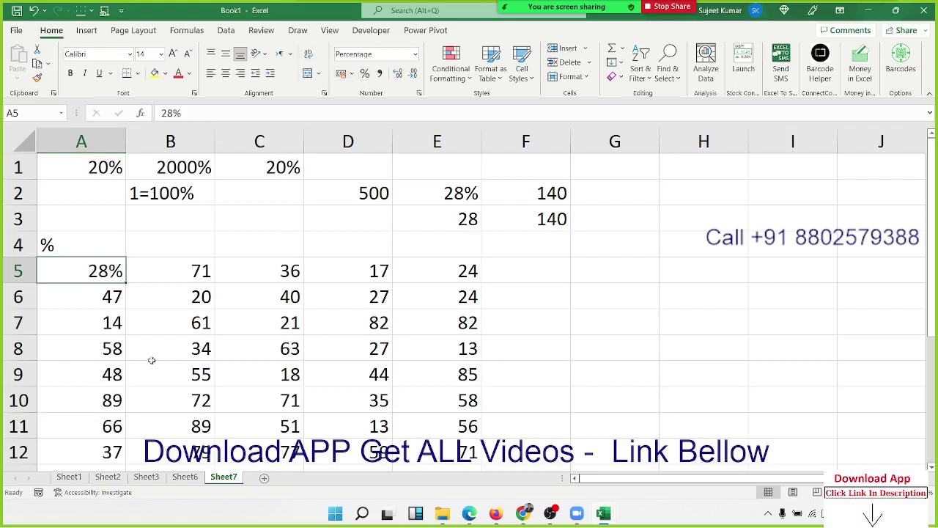
key(ctrl+z)
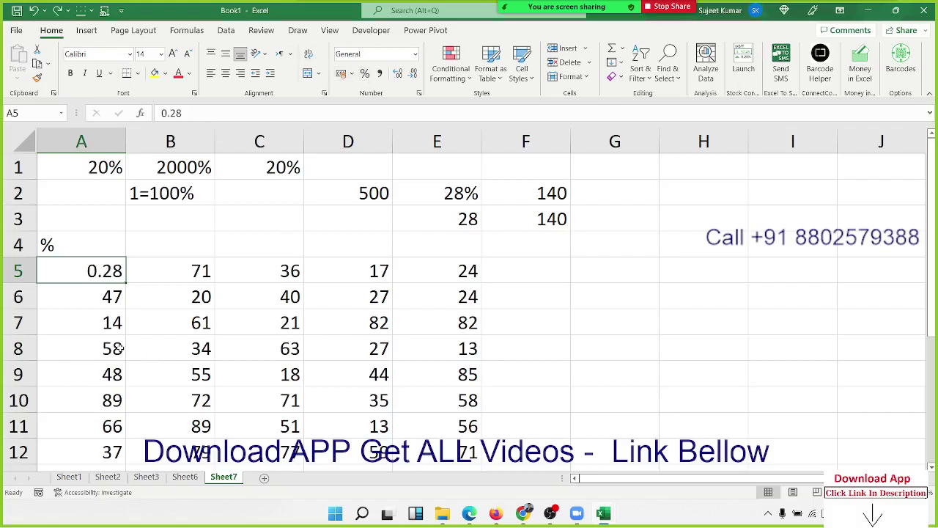
key(ctrl+z)
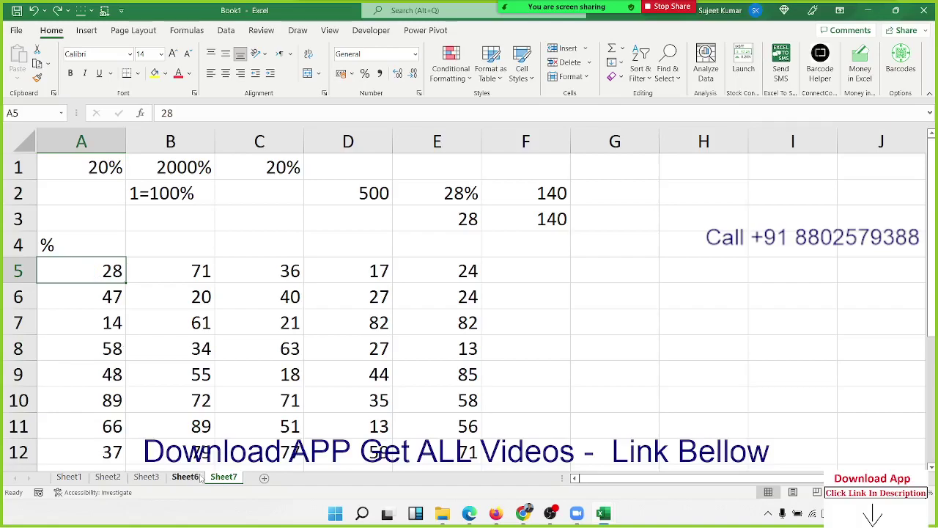
click(199, 477)
Step: Enter 100 in cell G5 on Sheet7 as the divisor
drag(208, 185, 513, 163)
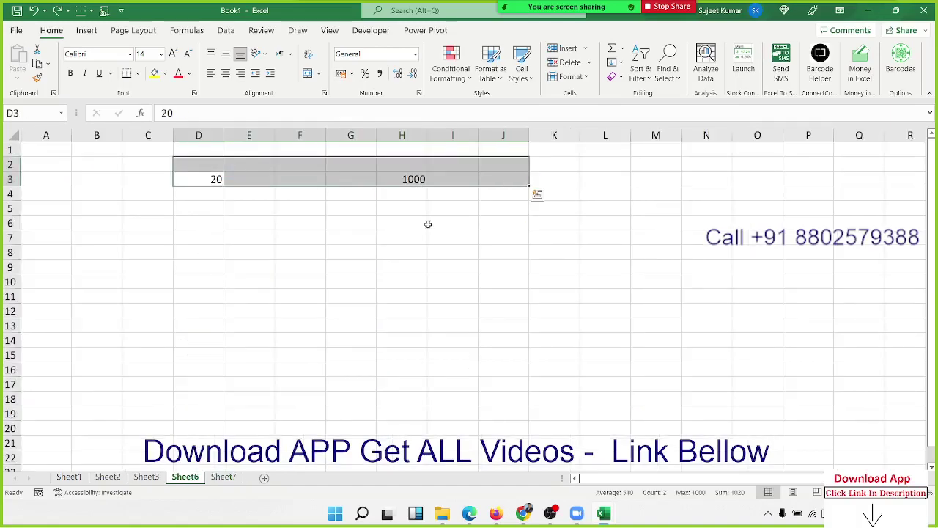
click(235, 477)
click(637, 264)
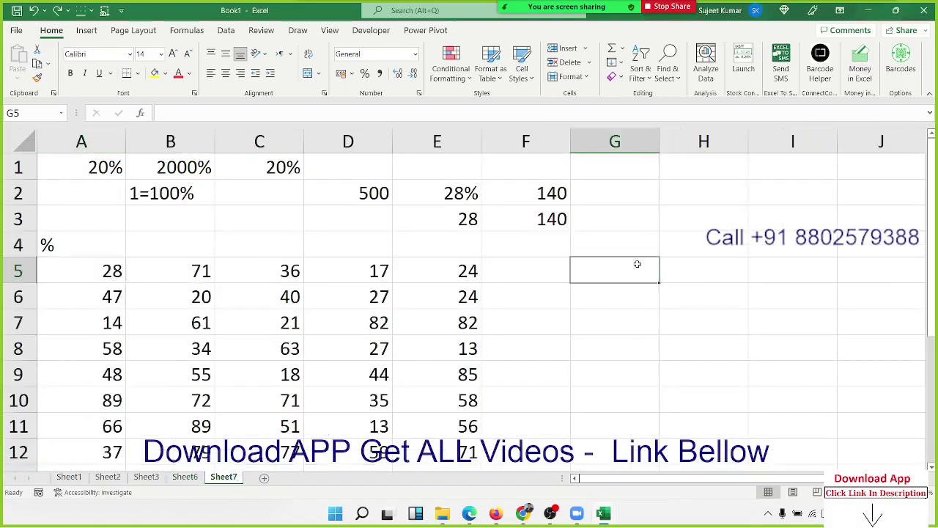
text(100)
key(Return)
Step: Copy the 100 and divide the numbers in A5:E12 by it with Paste Special
click(637, 266)
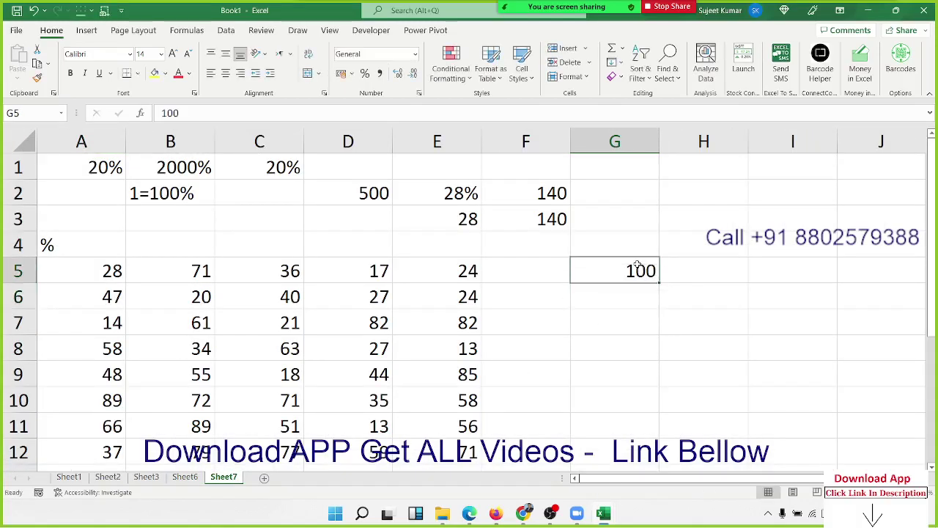
key(ctrl+c)
mouse_move(95, 271)
mouse_down()
mouse_move(385, 447)
mouse_move(411, 443)
mouse_up()
right_click(411, 443)
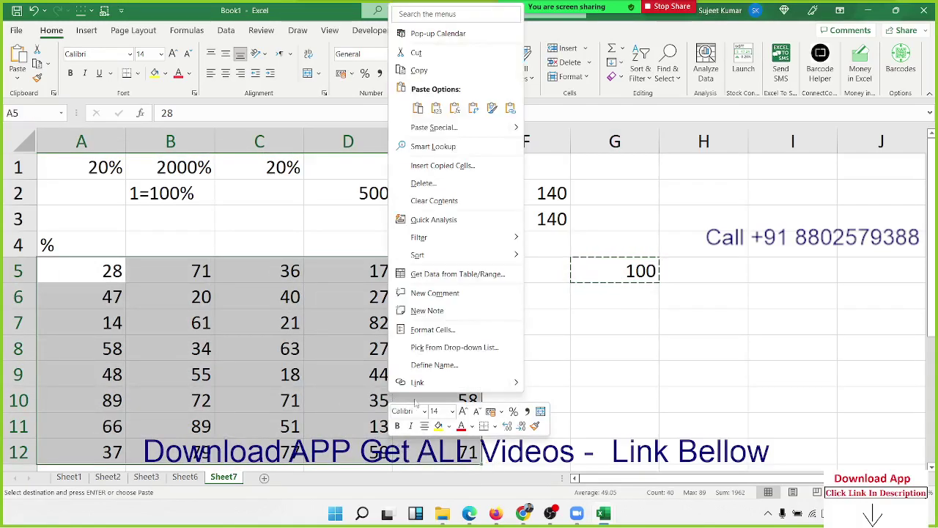
click(431, 129)
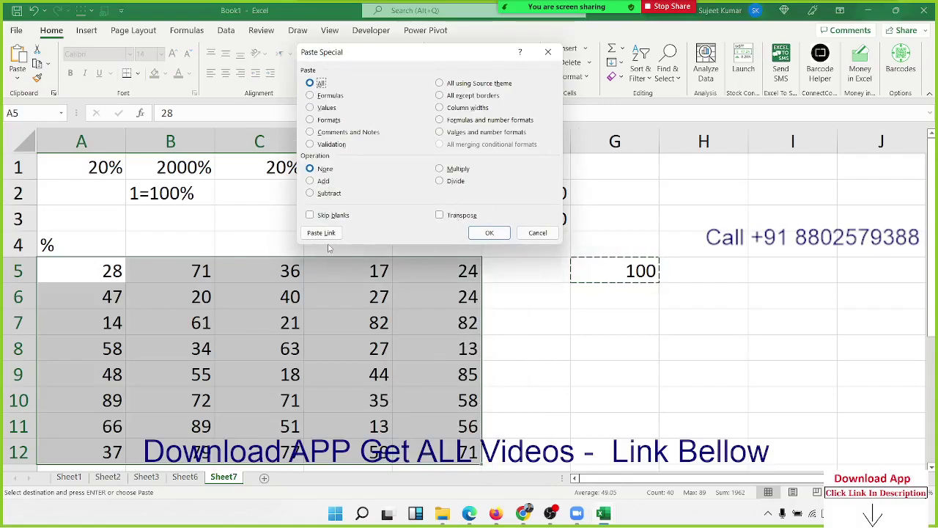
click(440, 181)
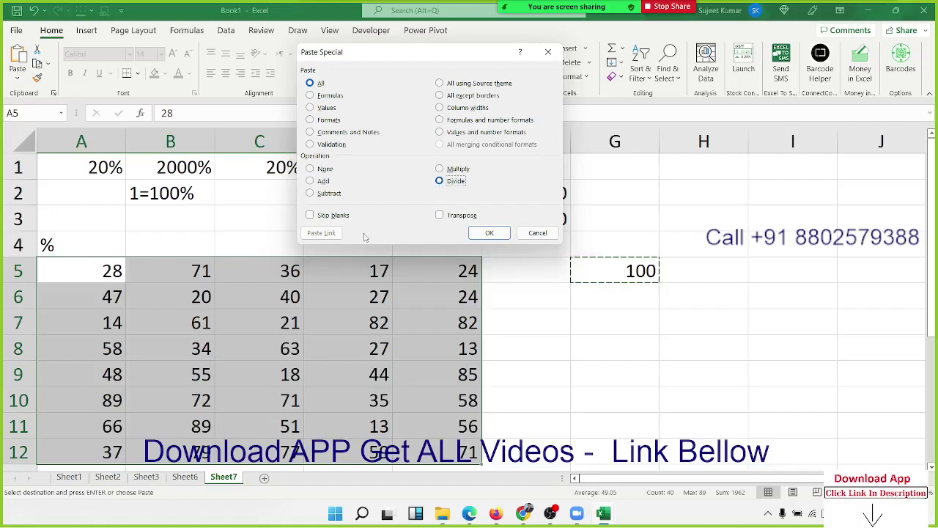
click(491, 236)
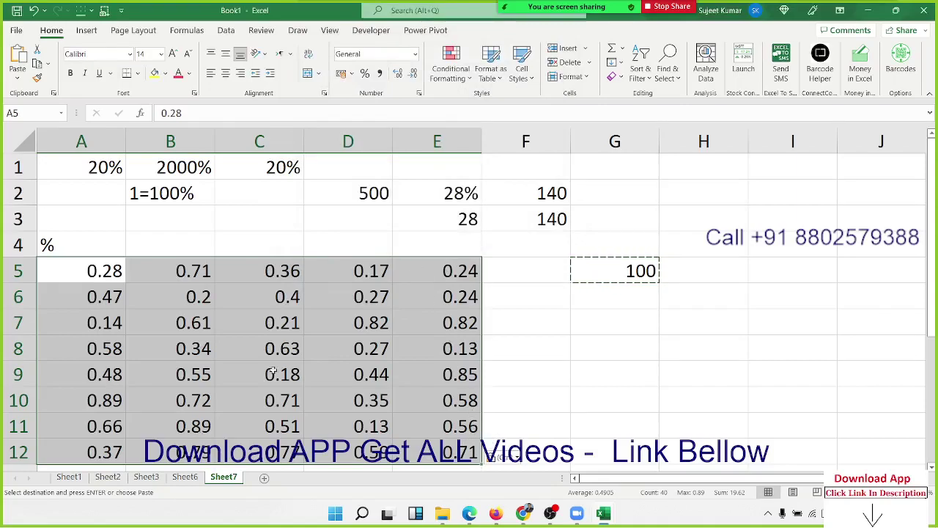
Step: Format A5:E12 as percentages so 28 reads 28%, then go to the File page
click(364, 73)
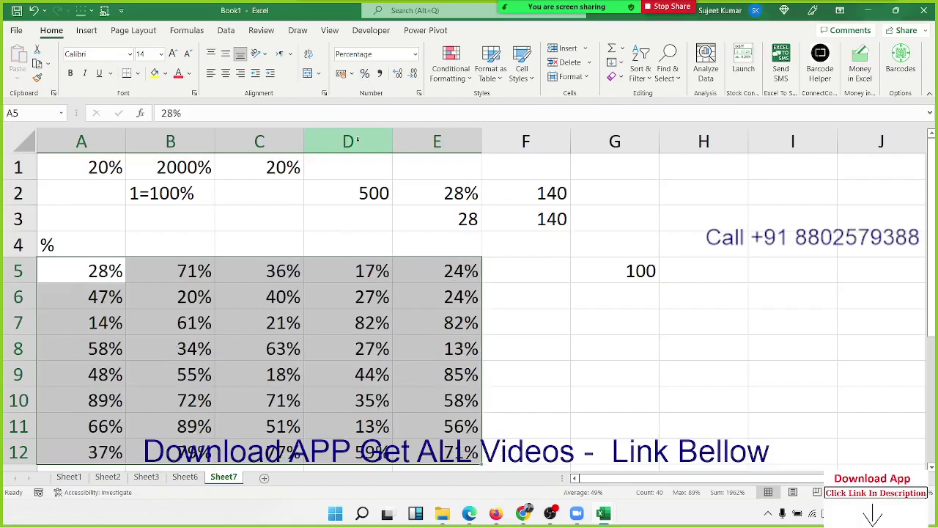
click(198, 478)
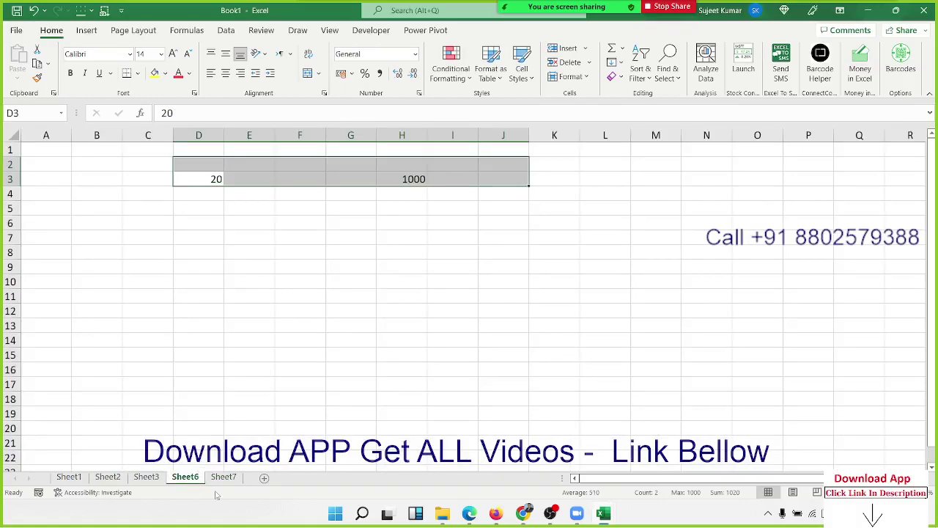
click(224, 478)
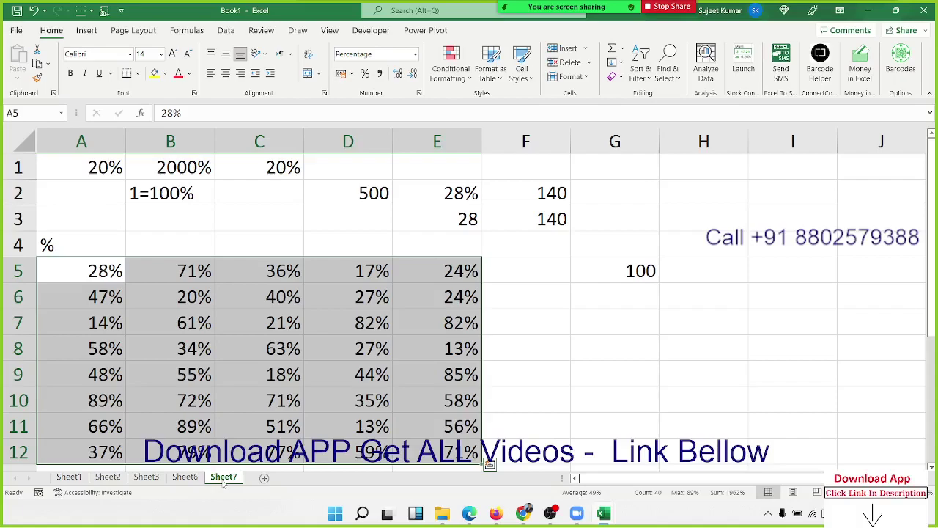
click(586, 341)
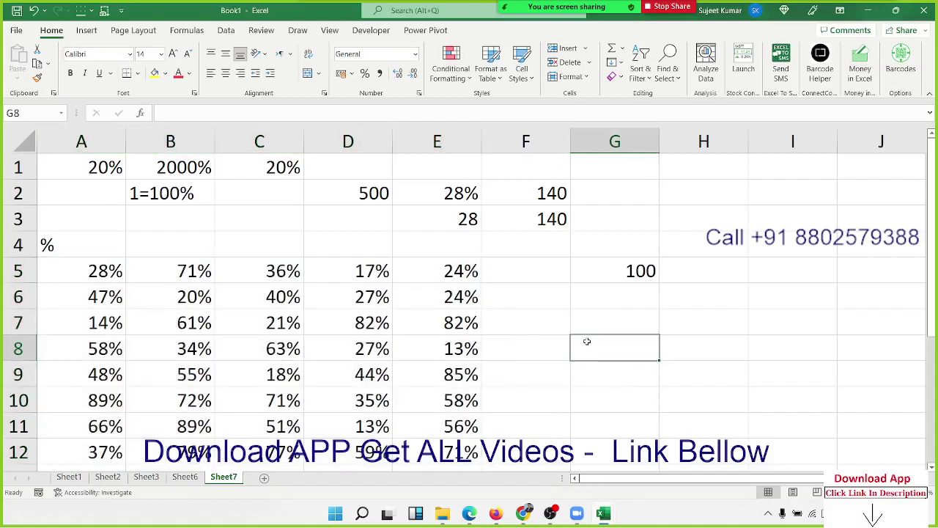
click(25, 34)
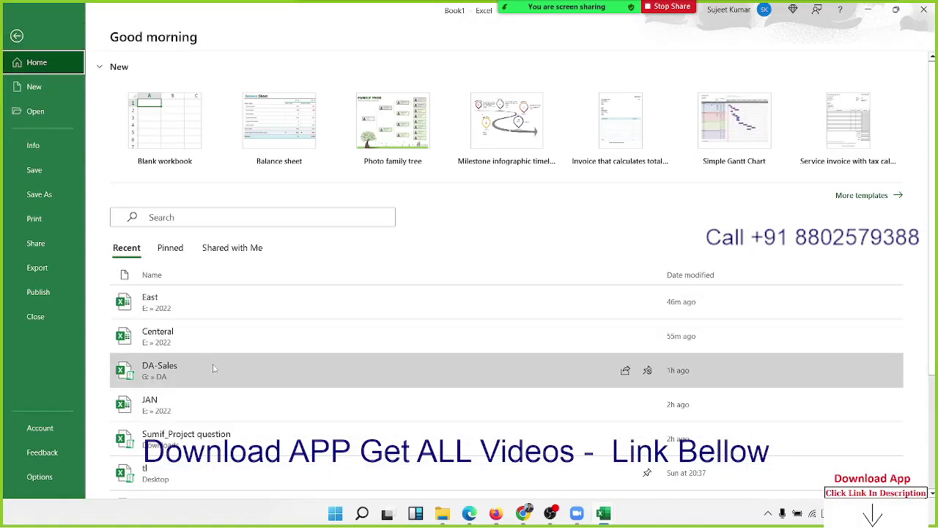
Step: Open DA-Sales from recent files and scroll through its Dashboard and Data sheets
click(217, 368)
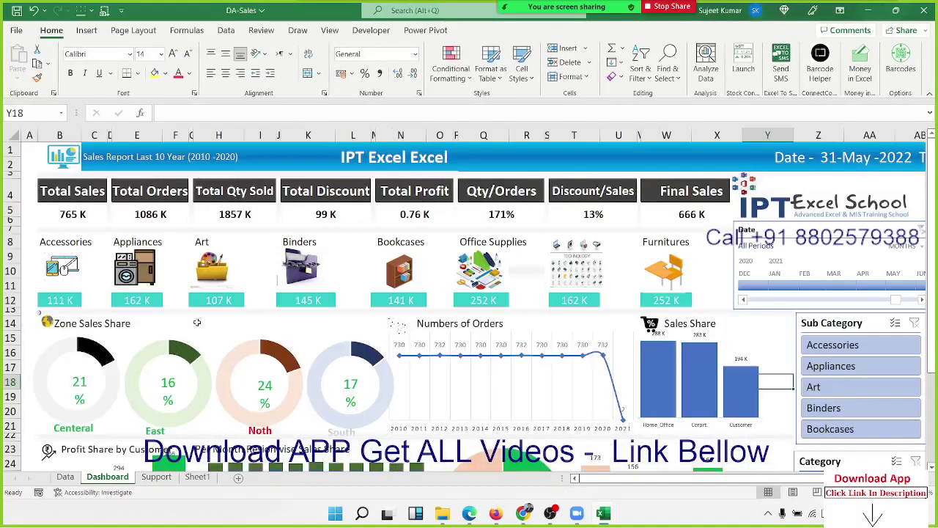
scroll(338, 307, down, 5)
scroll(339, 307, down, 2)
scroll(338, 306, up, 7)
click(65, 476)
scroll(137, 320, down, 2)
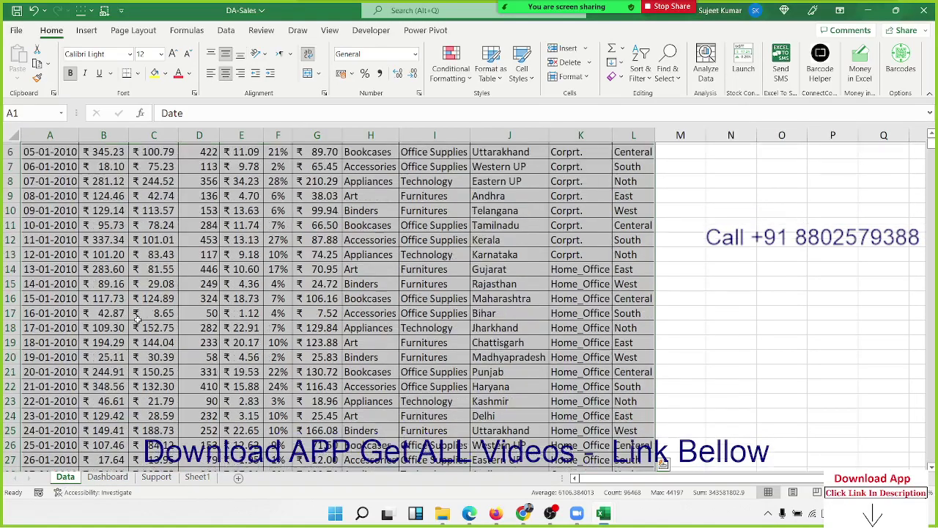
scroll(138, 320, down, 14)
scroll(138, 319, down, 2)
scroll(138, 319, down, 20)
scroll(138, 319, down, 13)
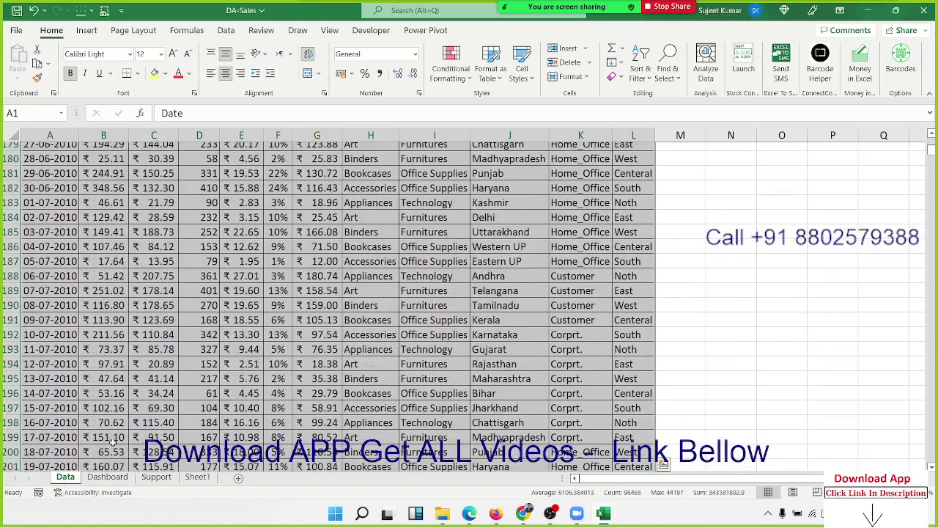
scroll(118, 454, down, 16)
click(118, 478)
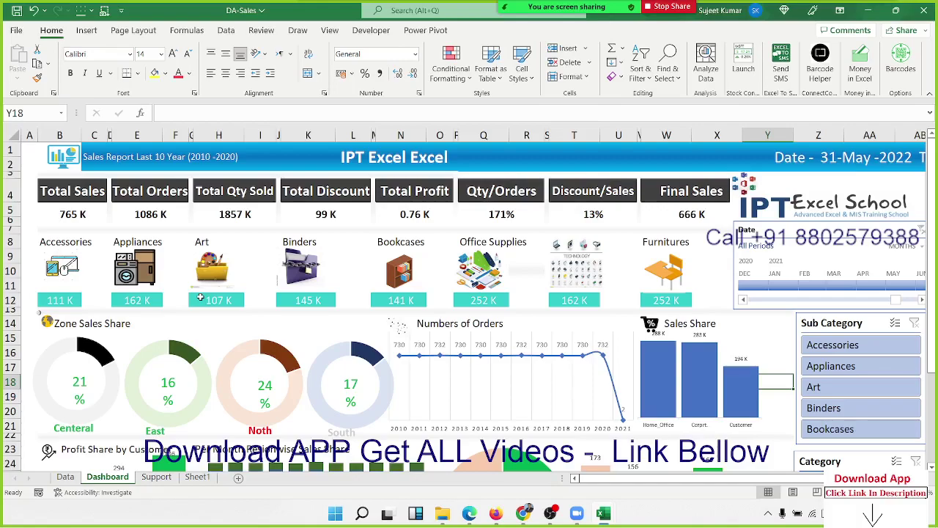
Step: Inspect the formulas behind the Art, Binders, Bookcases and Office Supplies cards
click(216, 305)
click(302, 303)
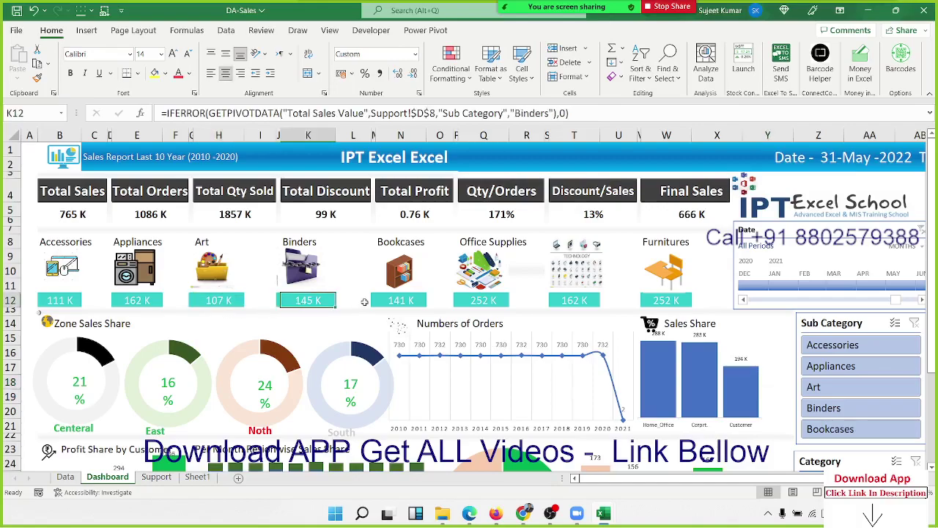
click(396, 302)
click(461, 302)
scroll(440, 329, down, 7)
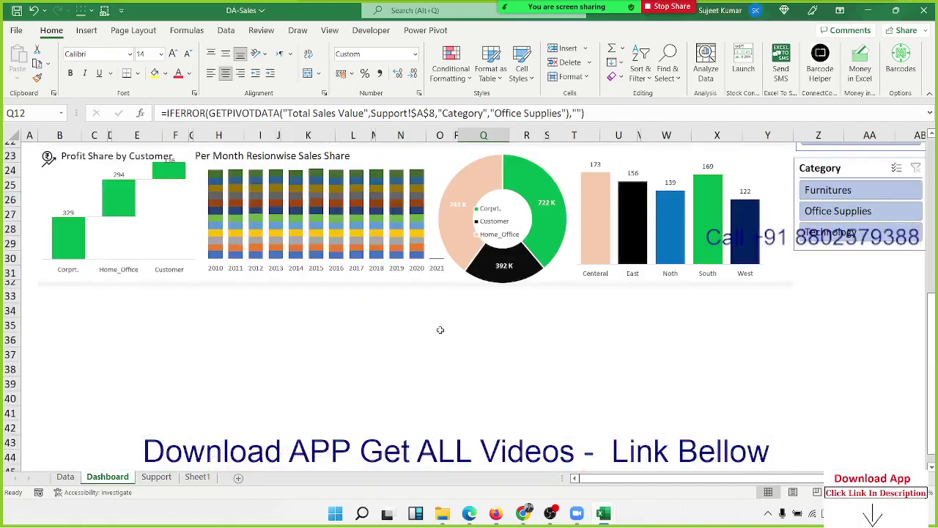
scroll(440, 330, up, 6)
scroll(441, 333, up, 2)
Step: Filter the dashboard to Binders, clear it, and close DA-Sales without saving
click(858, 407)
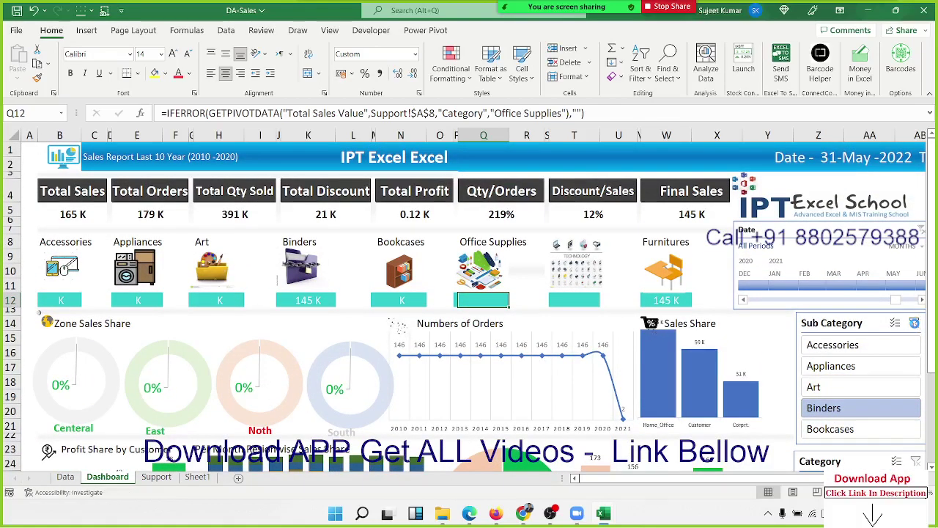
click(914, 322)
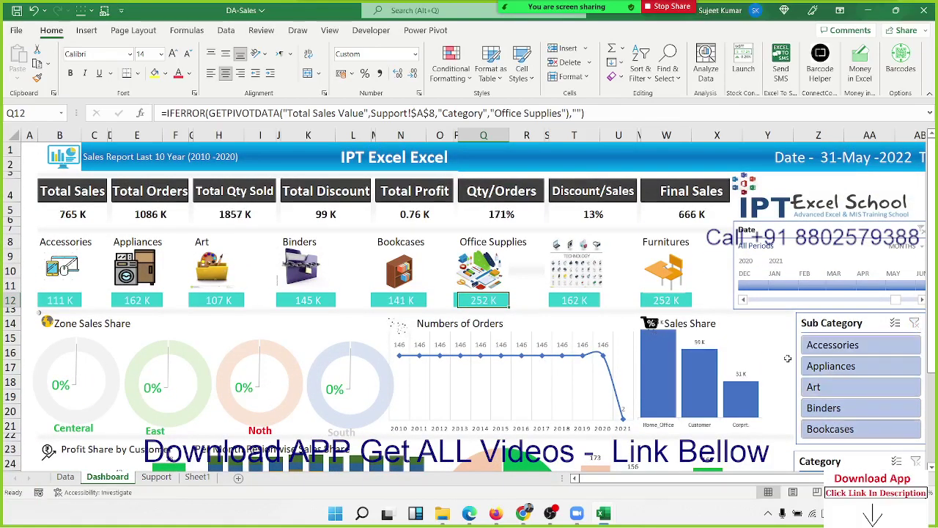
click(922, 12)
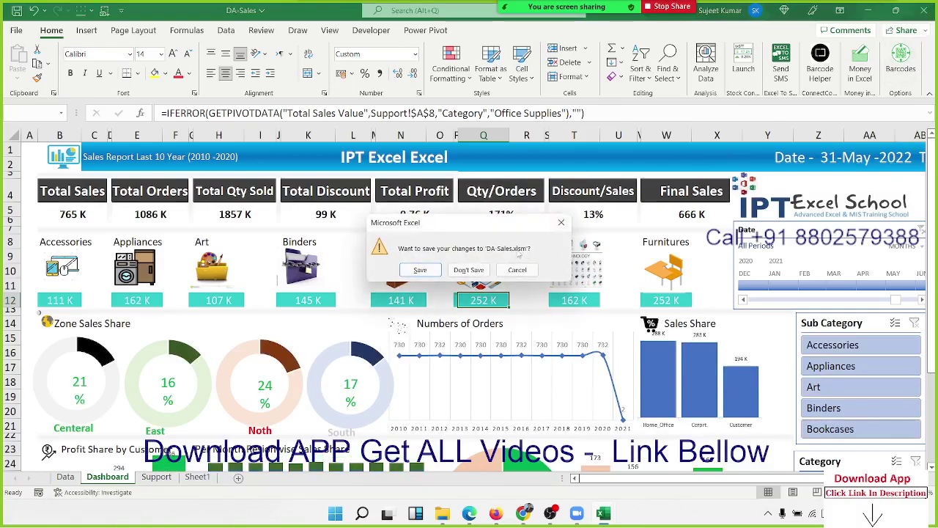
click(468, 269)
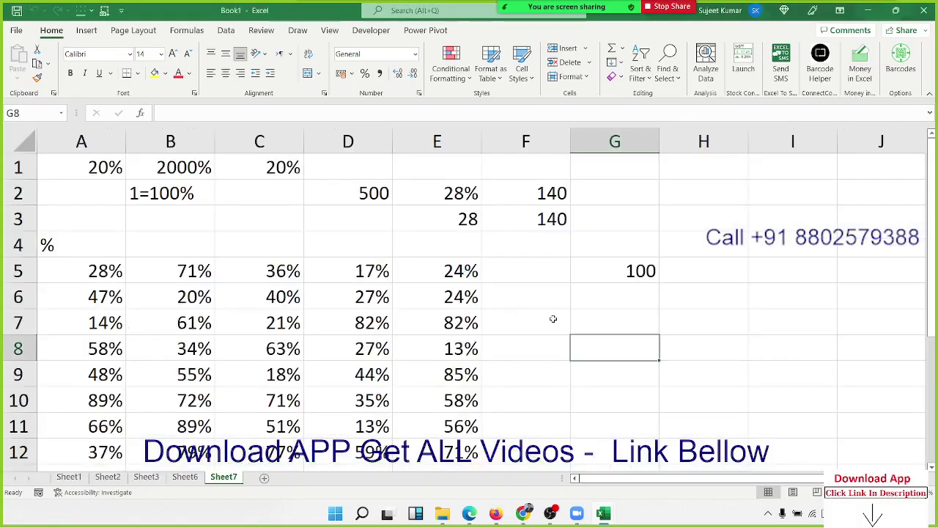
click(557, 316)
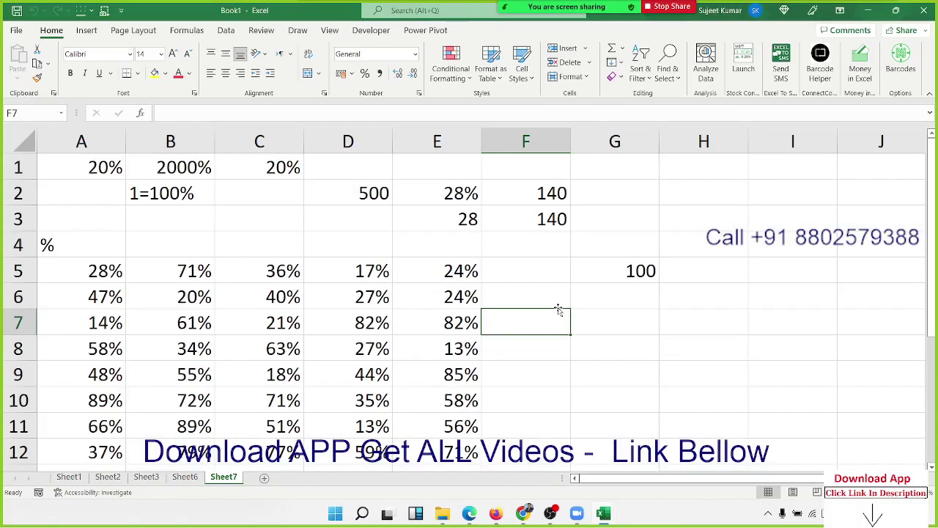
Step: Show the Windows desktop with Windows+D, hiding Excel
key(super+d)
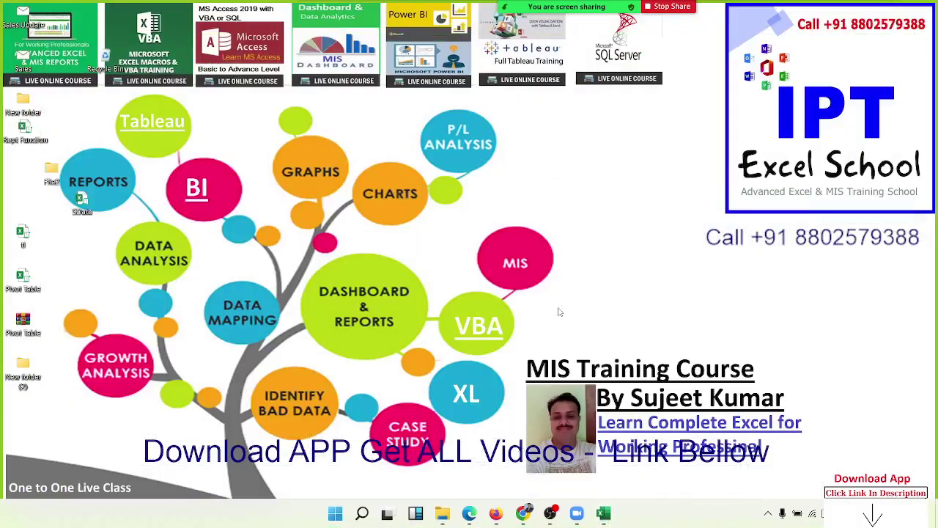